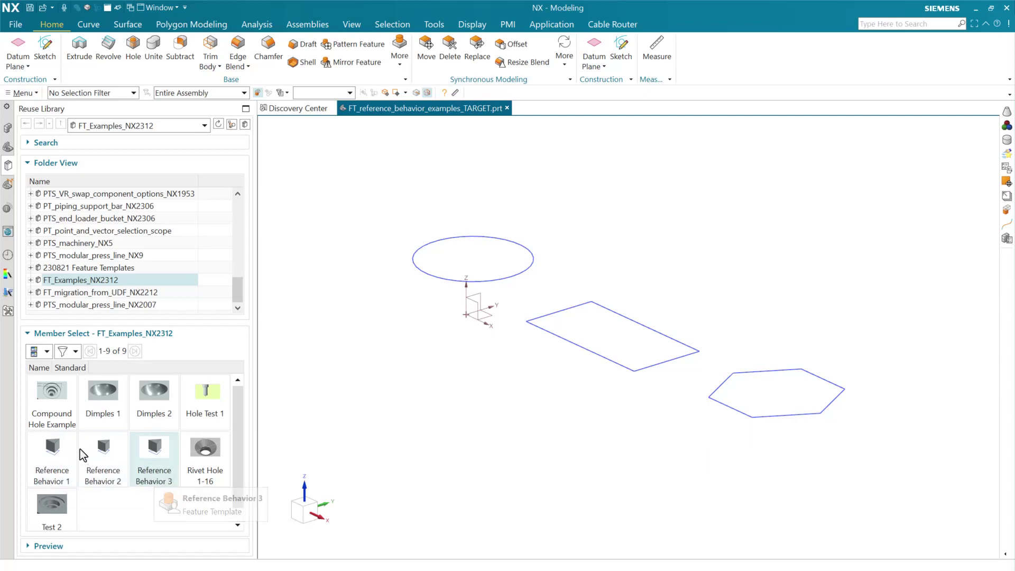
Edit the Reference Behavior 1 template and examine the Reference Behavior options of the Main Dialog in its user interface configuration.
right_click(51, 447)
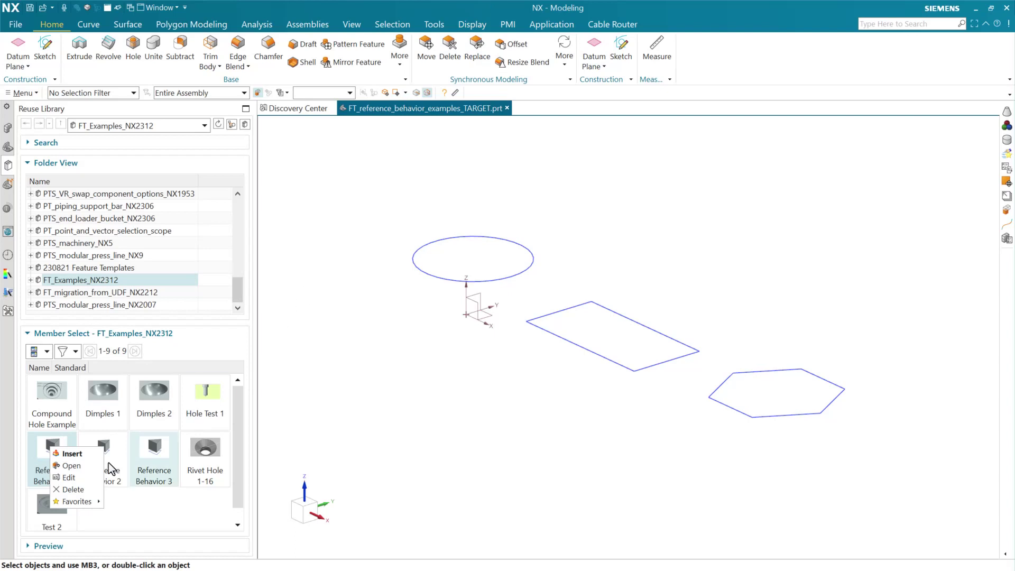
left_click(69, 477)
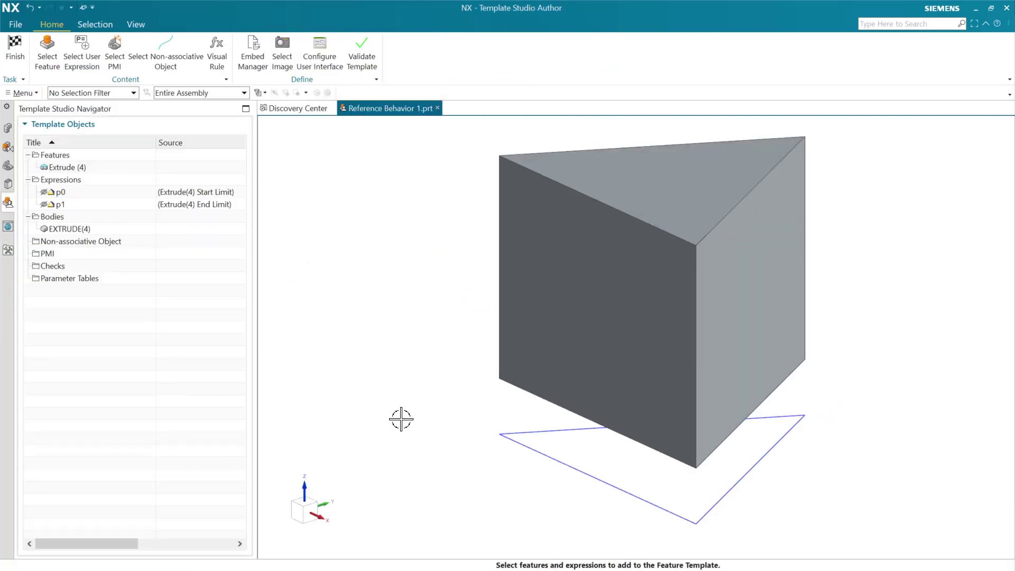
left_click(323, 56)
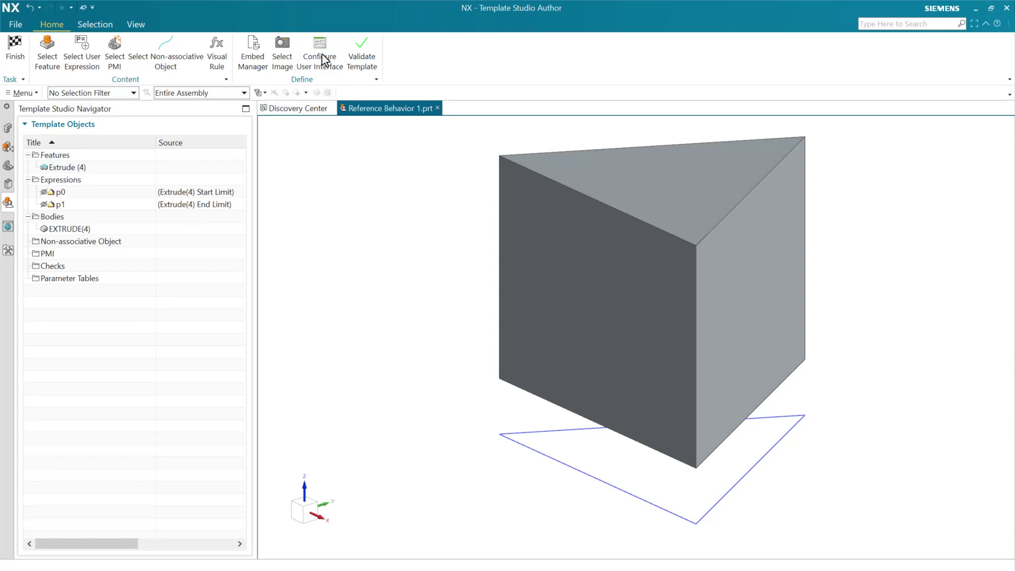
left_click(588, 154)
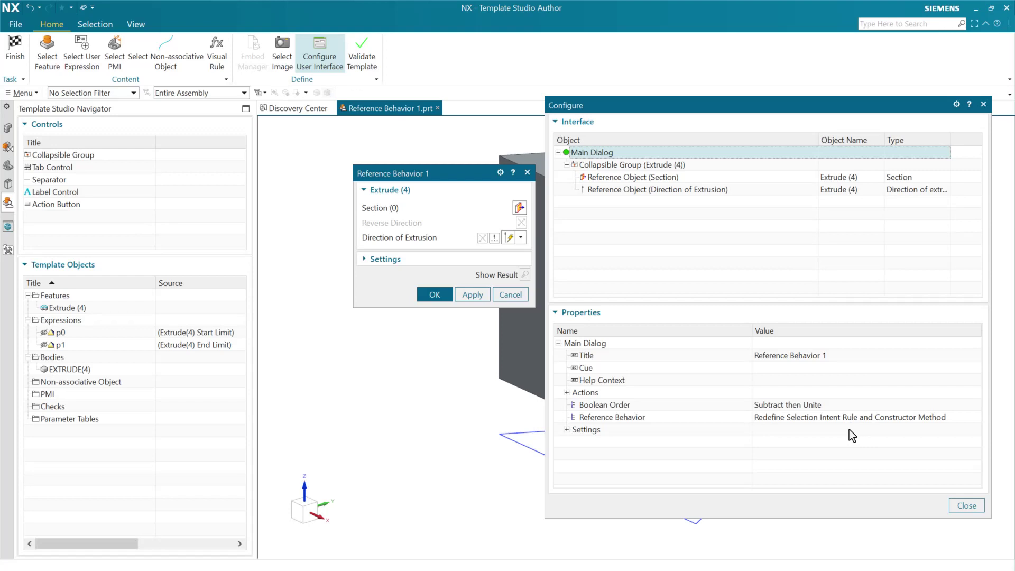
left_click(872, 420)
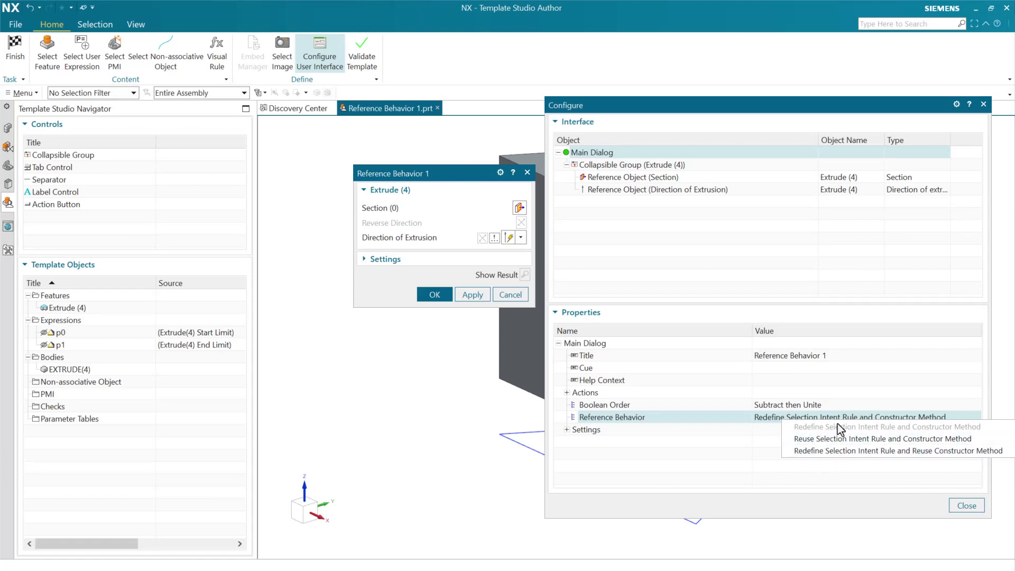
left_click(757, 430)
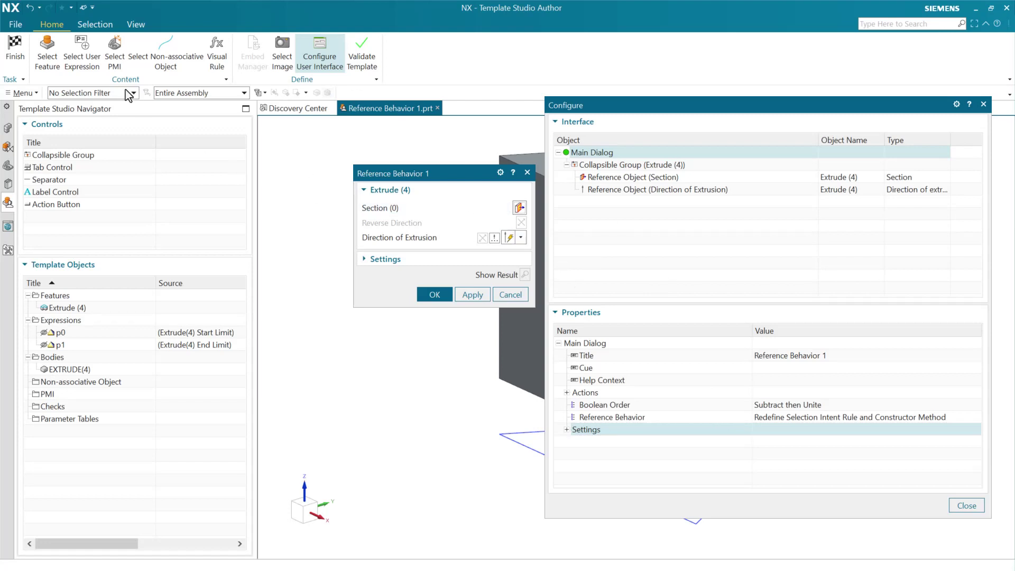
Finish the template authoring task and close the Reference Behavior 1 part.
left_click(14, 45)
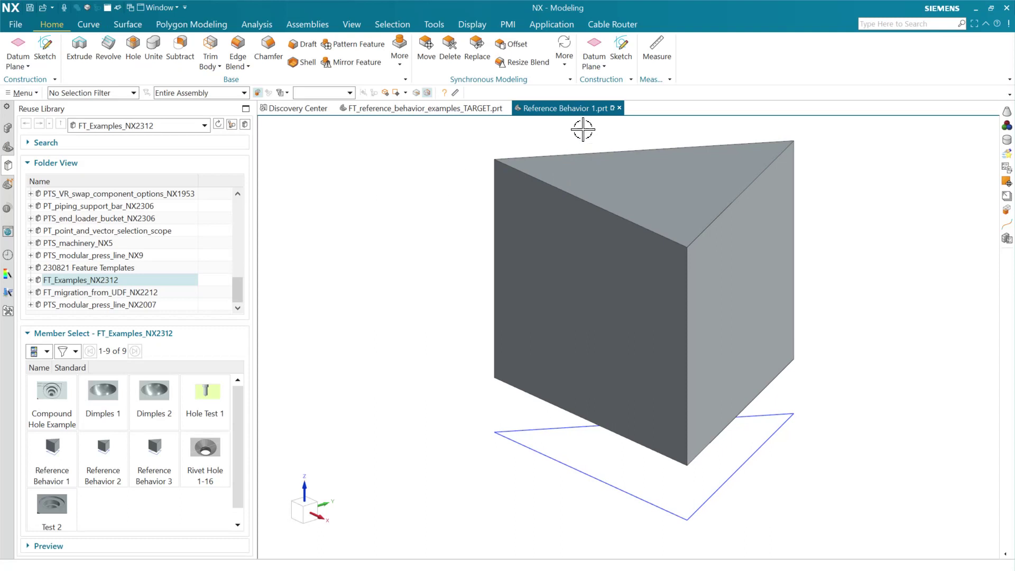
left_click(618, 108)
left_click(508, 322)
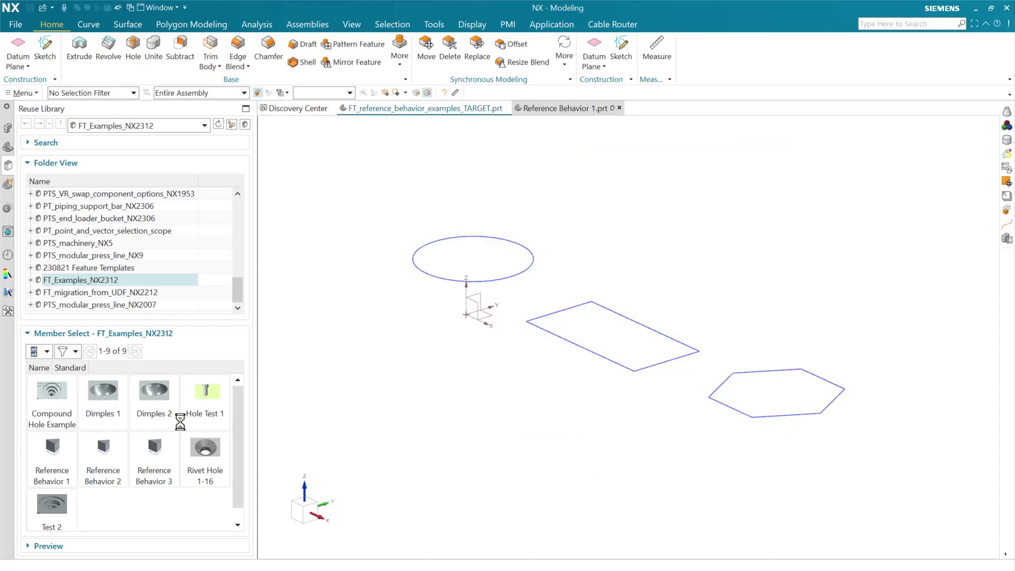
Insert the Reference Behavior 1 template into the target part and pick the rectangle as its section with the Feature Curves rule.
left_click_drag(51, 453, 378, 311)
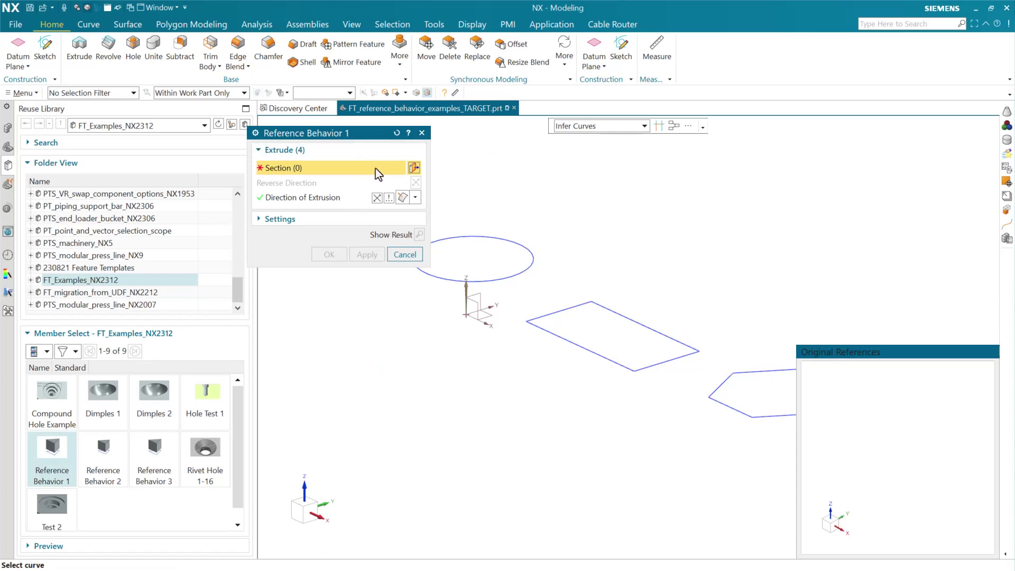
left_click(612, 132)
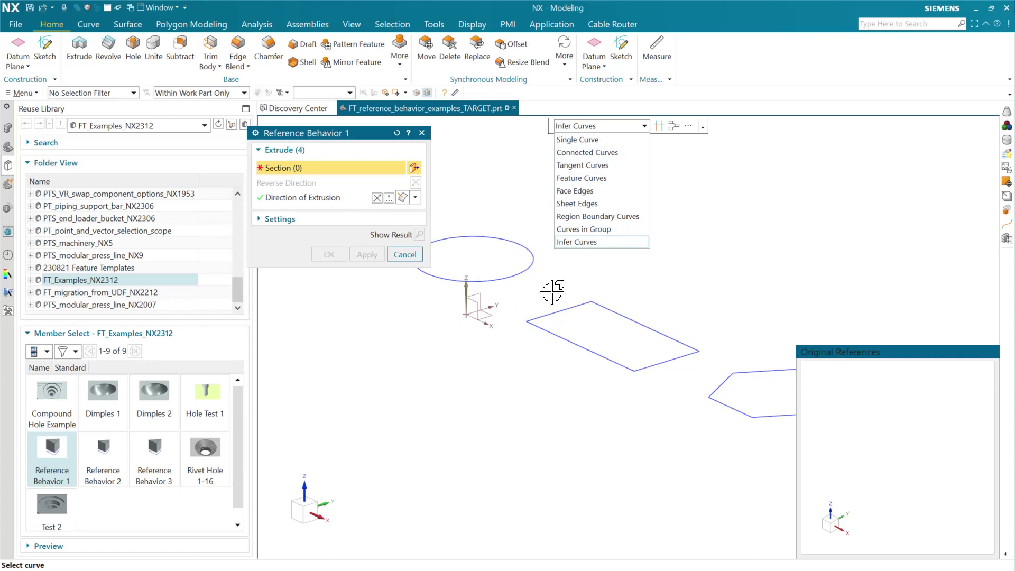
left_click(605, 182)
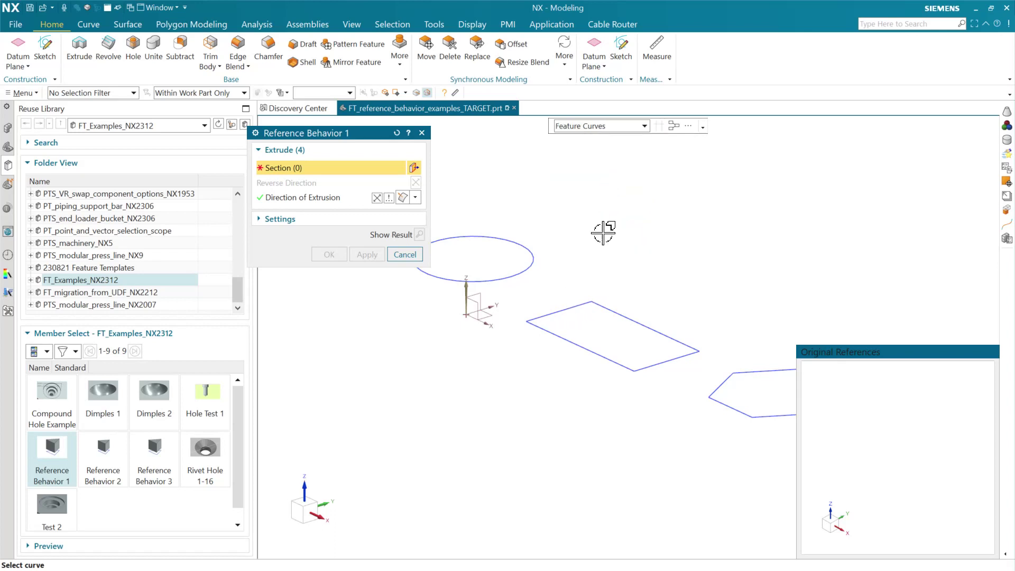
left_click(569, 305)
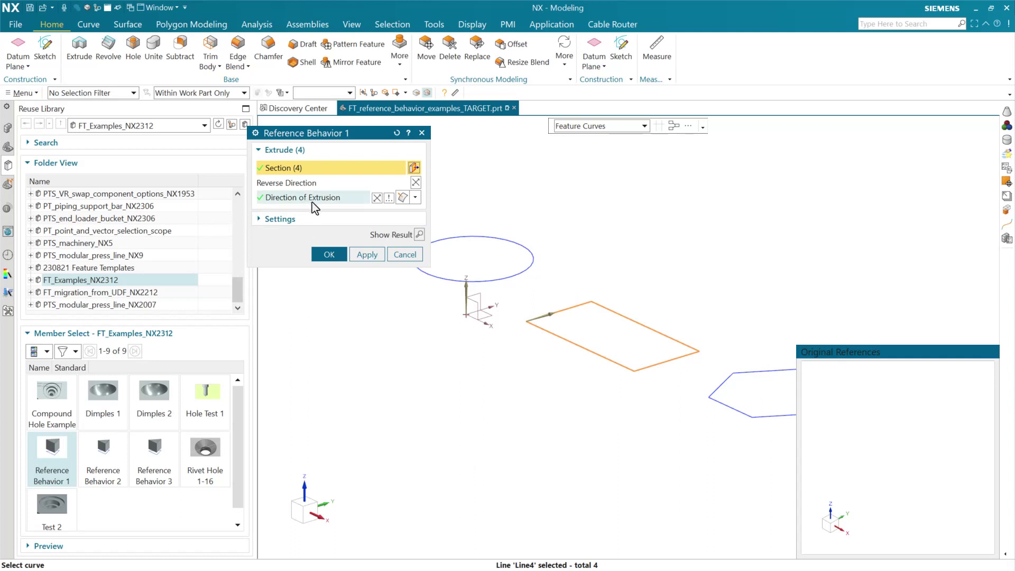
View the vector methods for the direction of extrusion, clear the rectangle from the section and cancel the insertion.
left_click(416, 199)
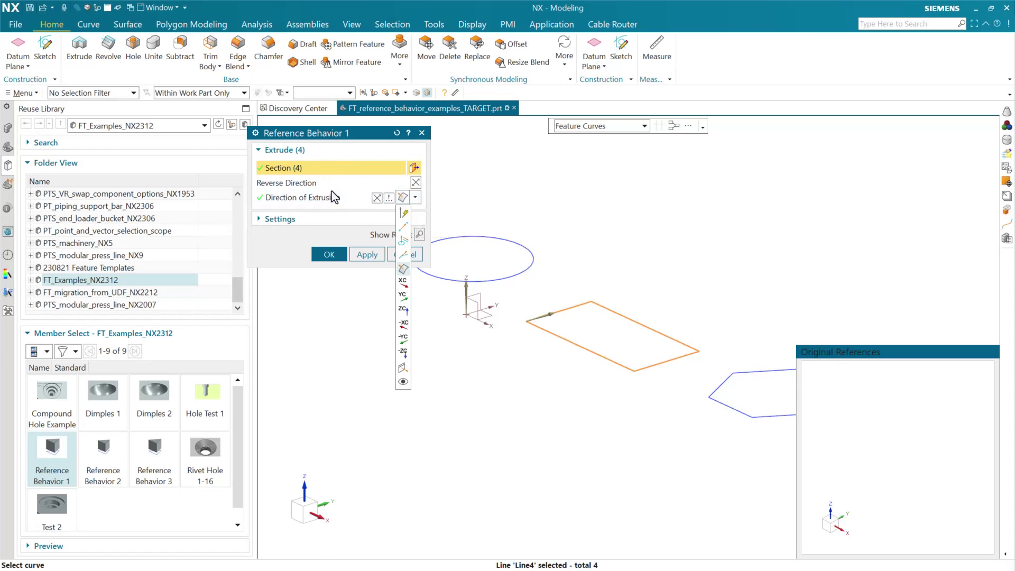
left_click(301, 305)
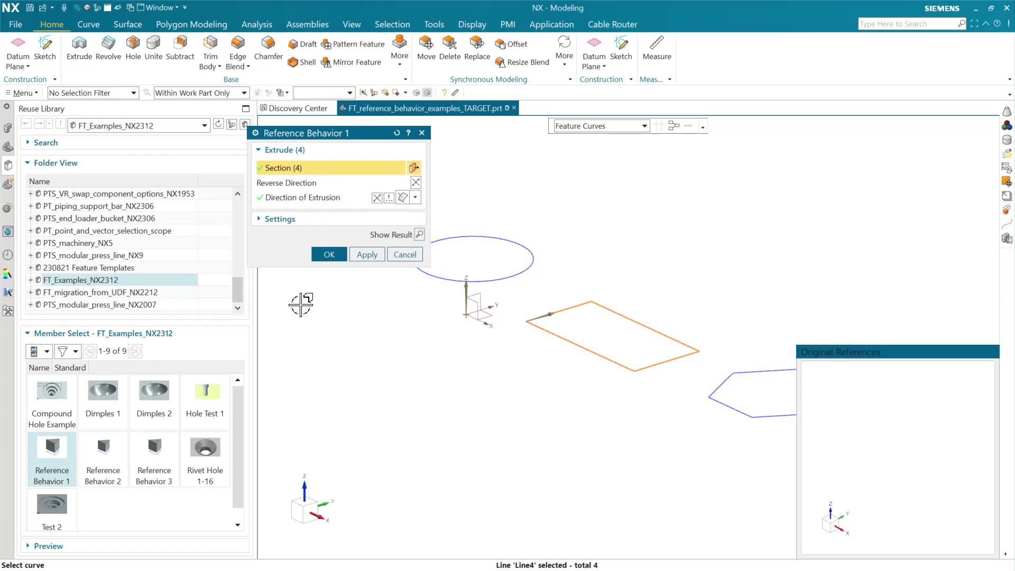
left_click(300, 167)
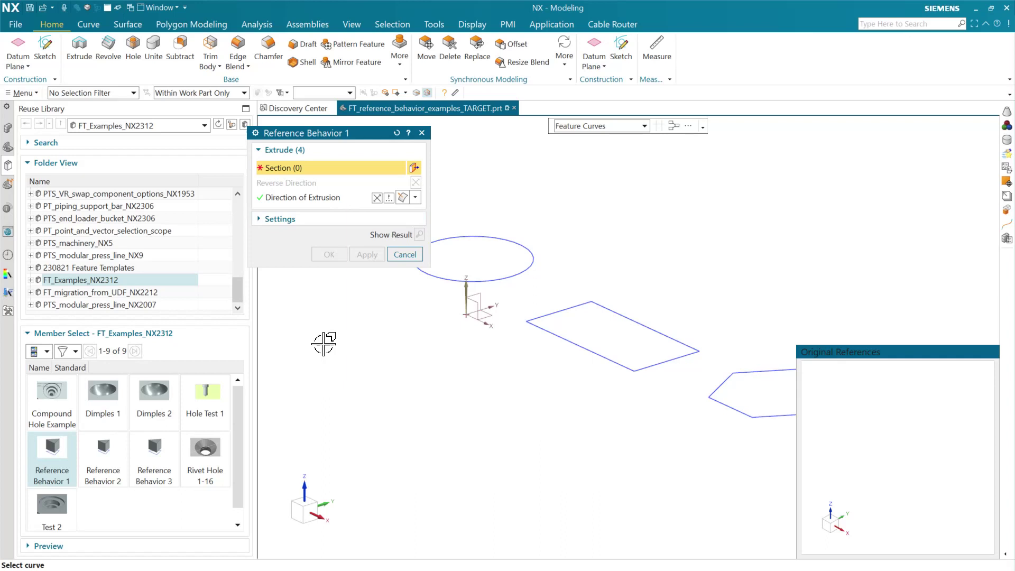
left_click(404, 254)
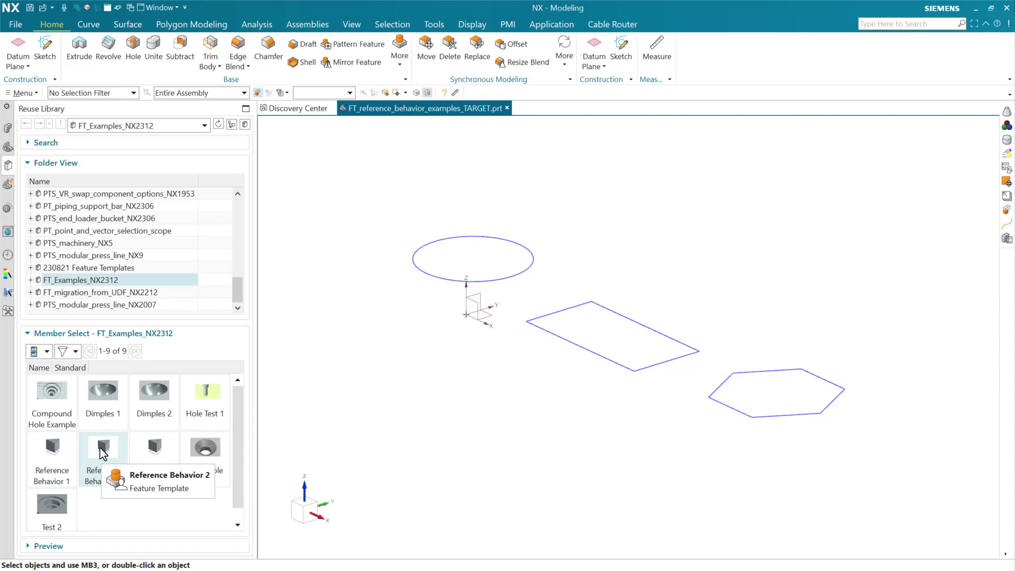
Preview the inputs requested when inserting Reference Behavior 2, cancel the insertion and open that template's part.
left_click_drag(103, 452, 369, 285)
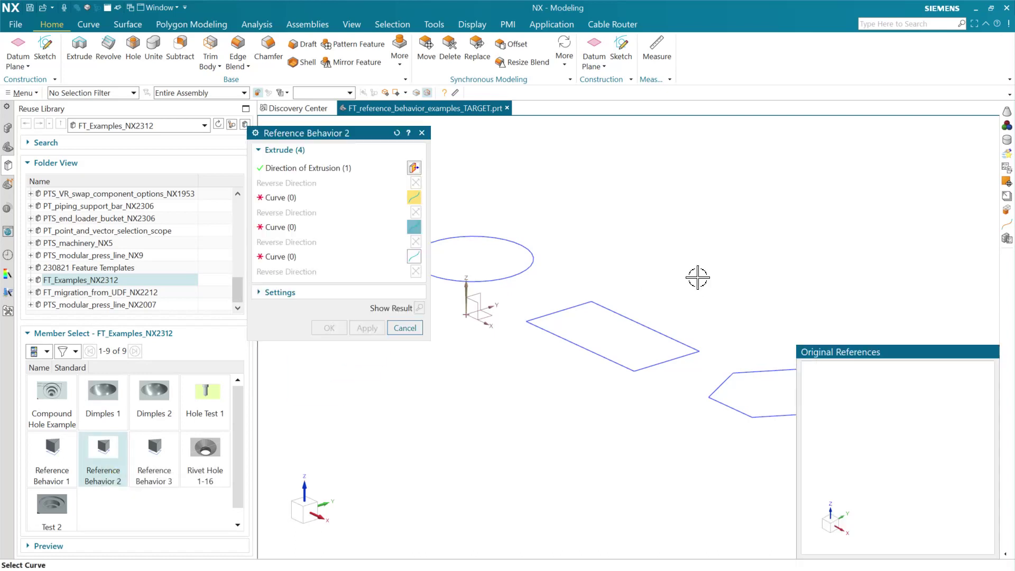
left_click(406, 328)
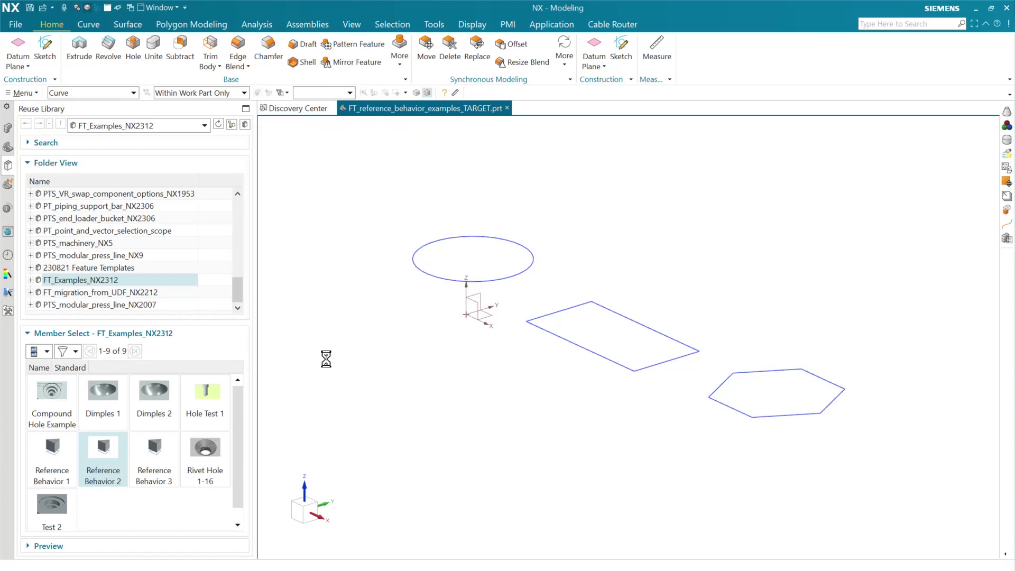
right_click(95, 451)
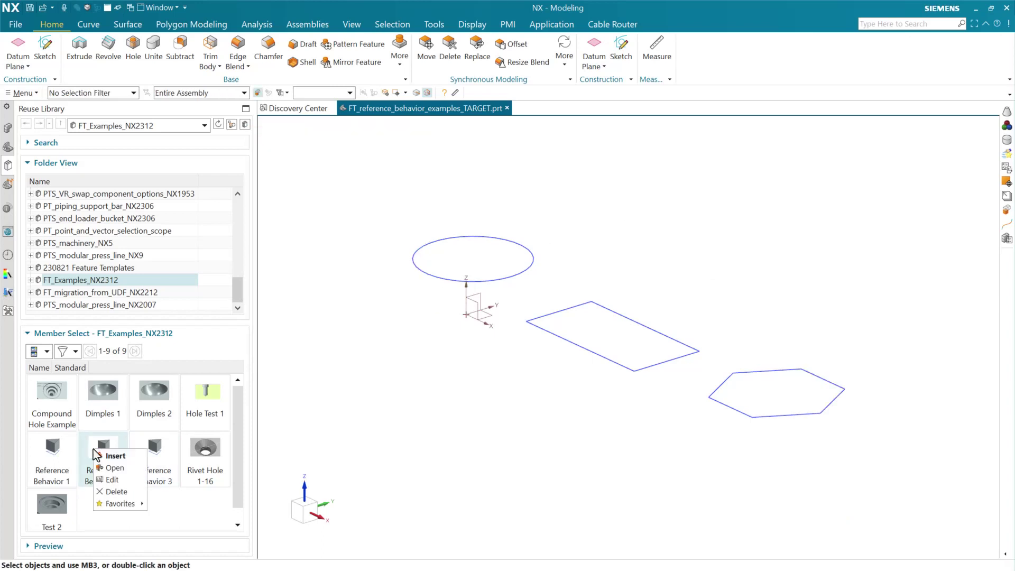
left_click(114, 468)
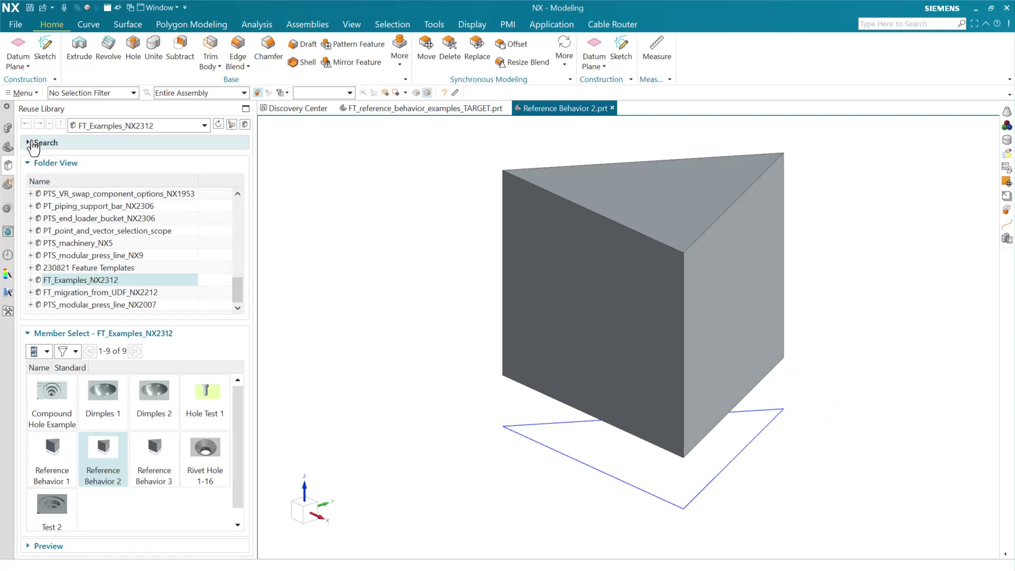
Examine the triangle sketch and the extrude's section rule and direction in the Reference Behavior 2 part, and close the part.
left_click(8, 148)
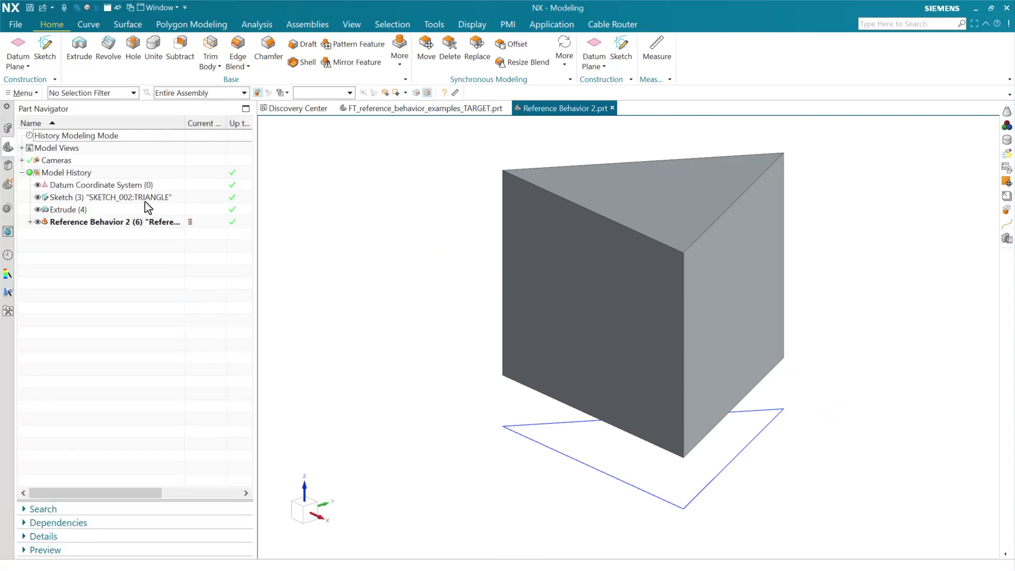
left_click(161, 199)
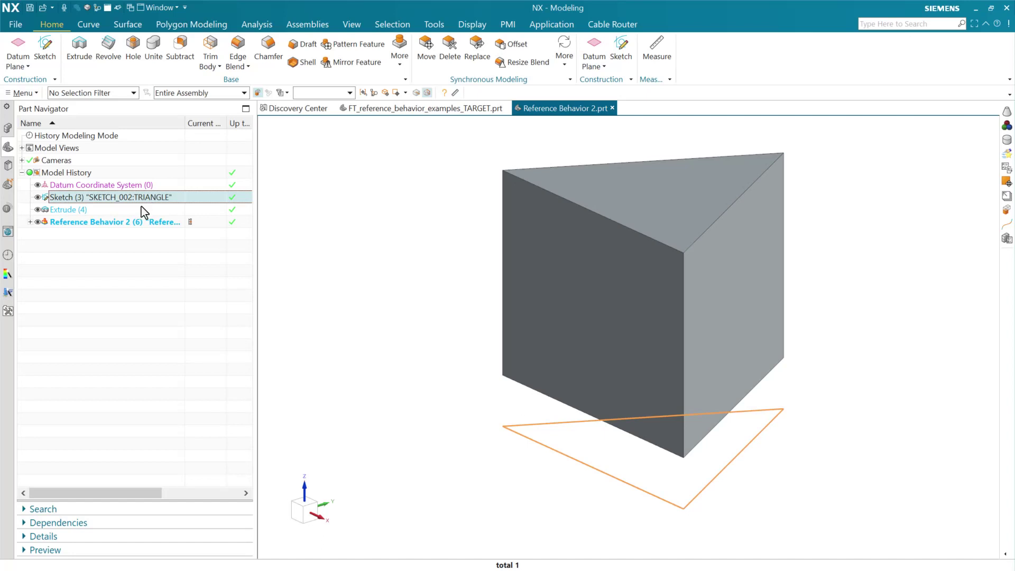
left_click(99, 211)
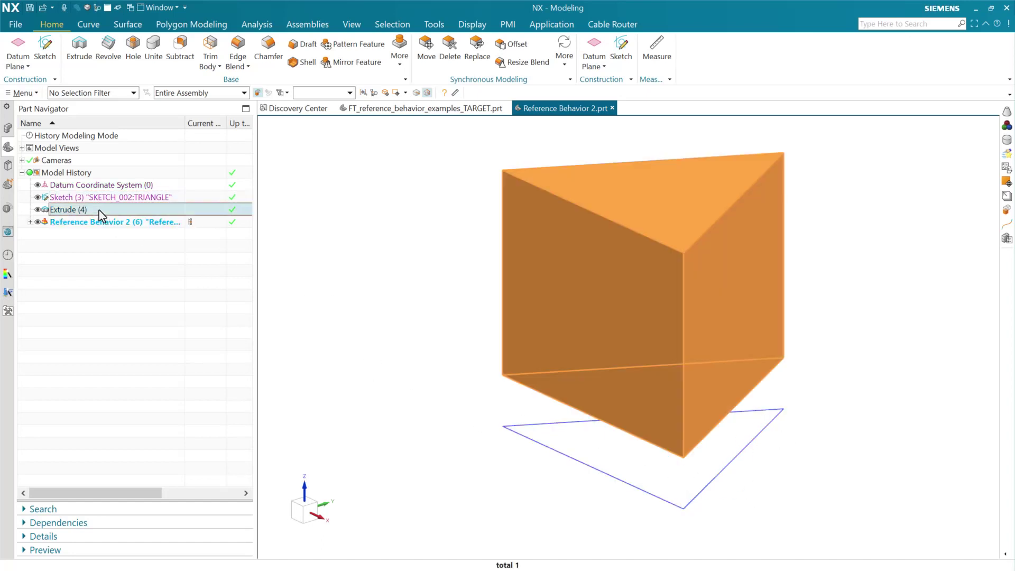
double_click(158, 215)
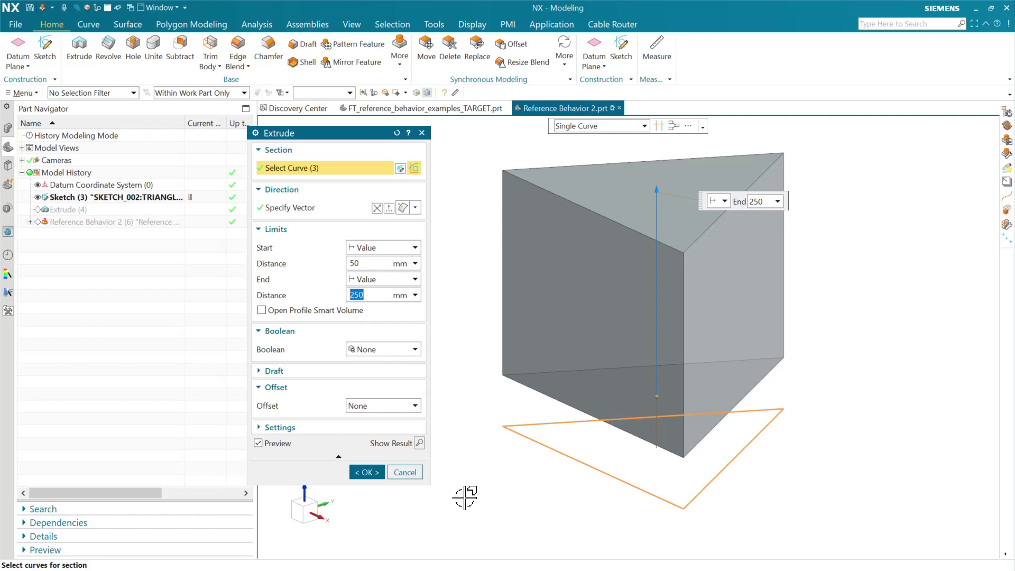
left_click(404, 472)
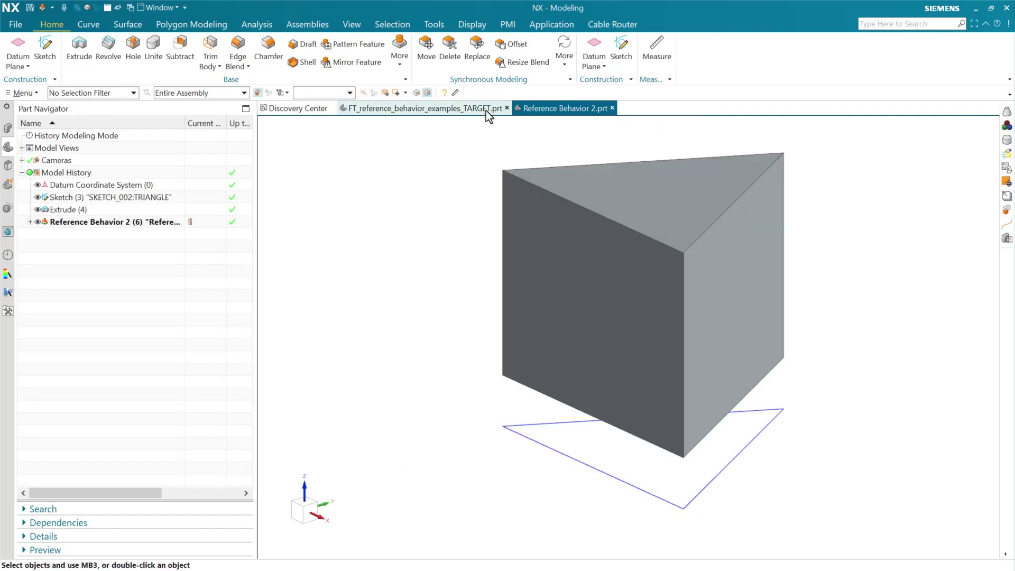
left_click(612, 109)
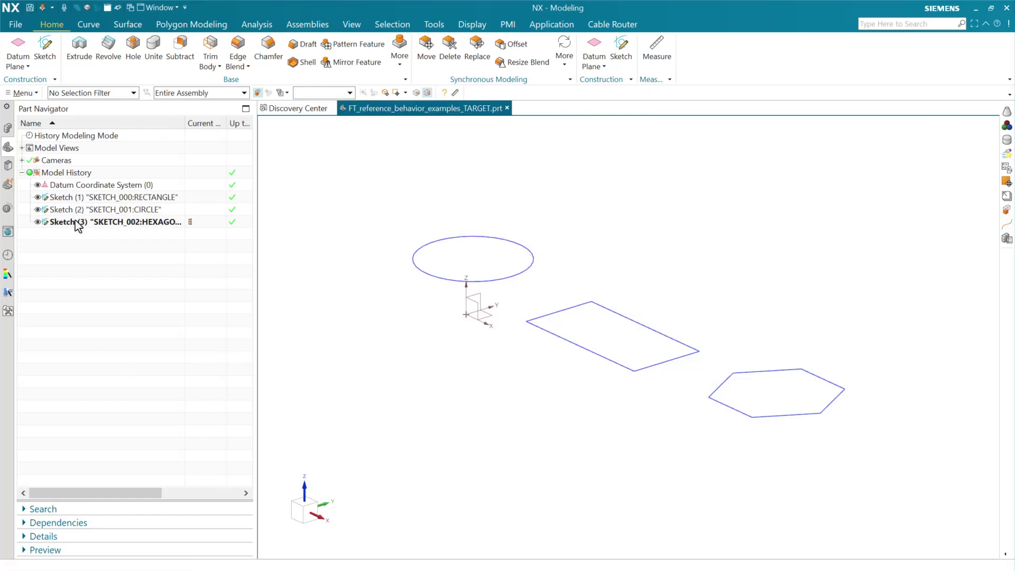
Insert the Reference Behavior 2 template into the target part and check its three separate curve inputs.
left_click(11, 175)
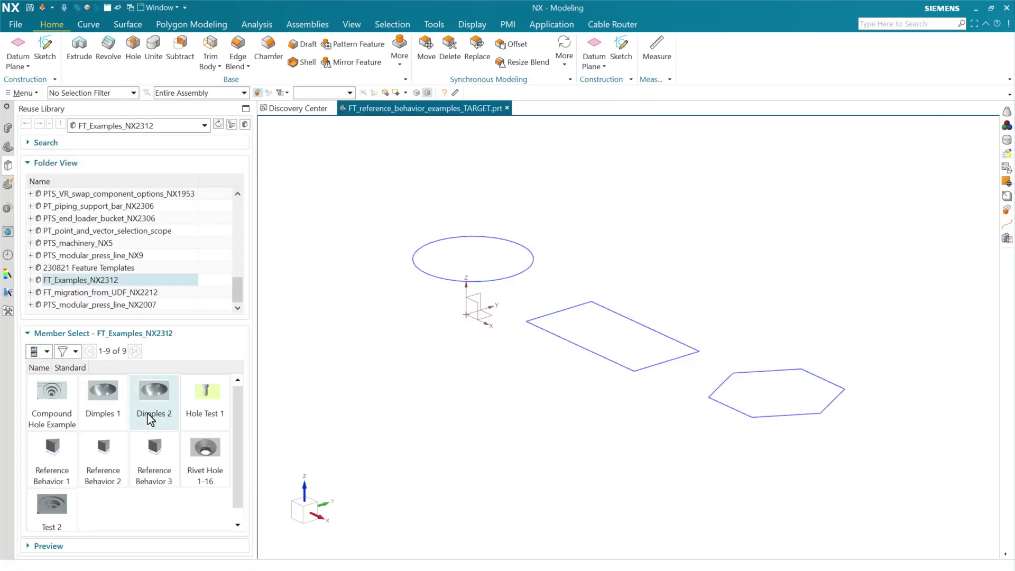
left_click_drag(104, 446, 359, 341)
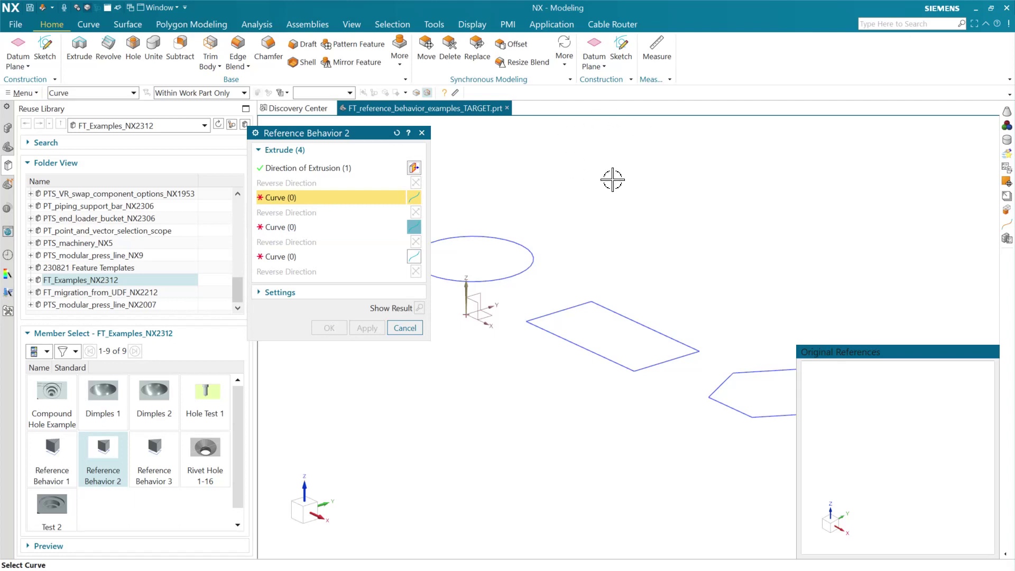
left_click(315, 227)
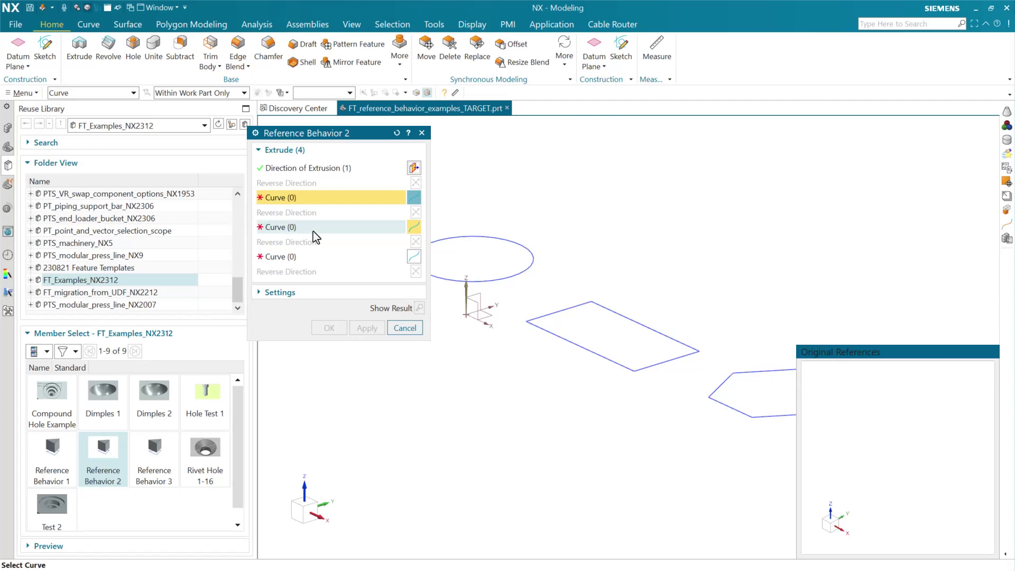
left_click(311, 257)
left_click(315, 228)
left_click(318, 199)
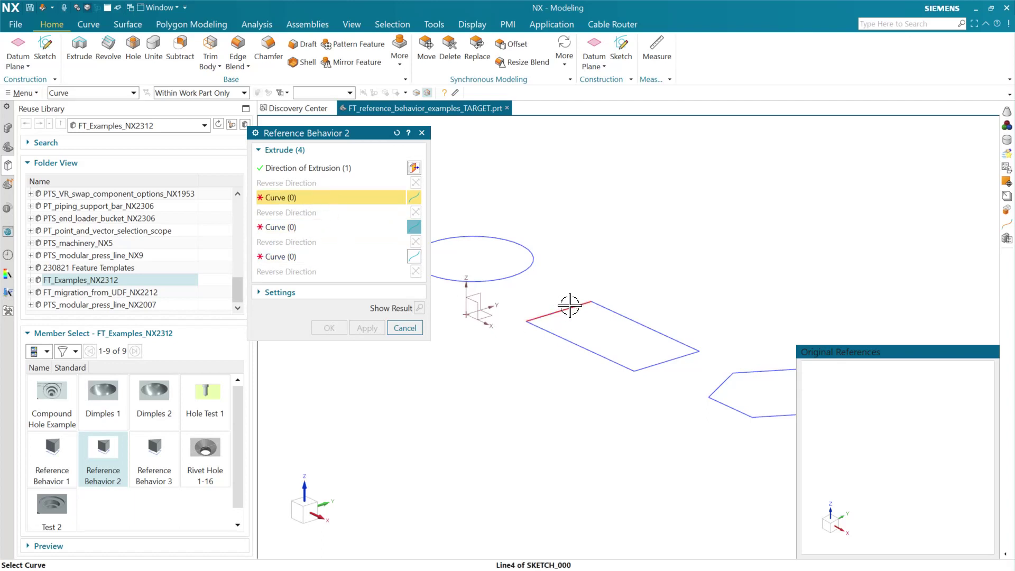
Try creating the Reference Behavior 2 extrusion from the rectangle's two short edges and its far long edge, and undo it.
left_click(552, 312)
left_click(613, 307)
left_click(650, 364)
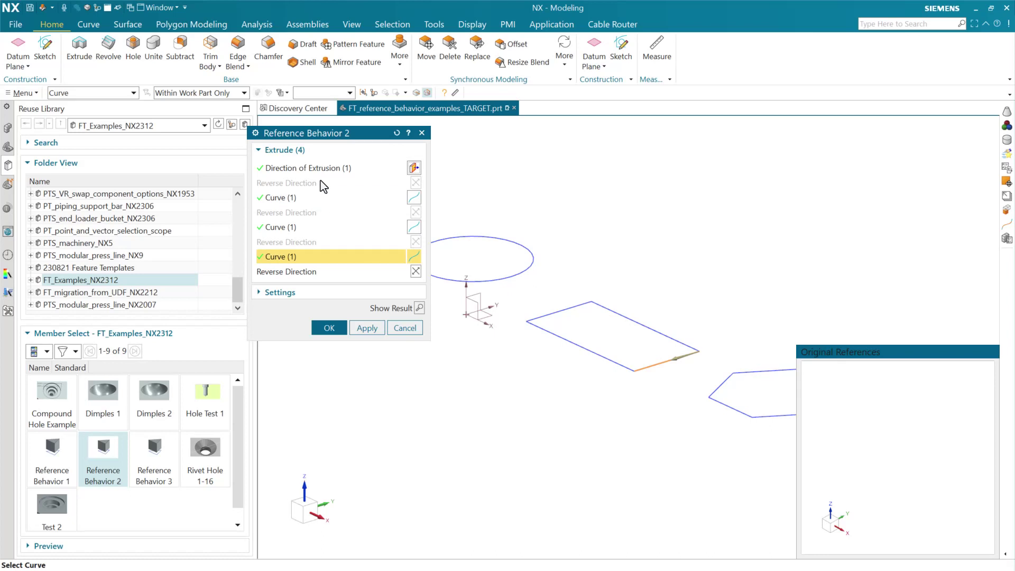
left_click(334, 321)
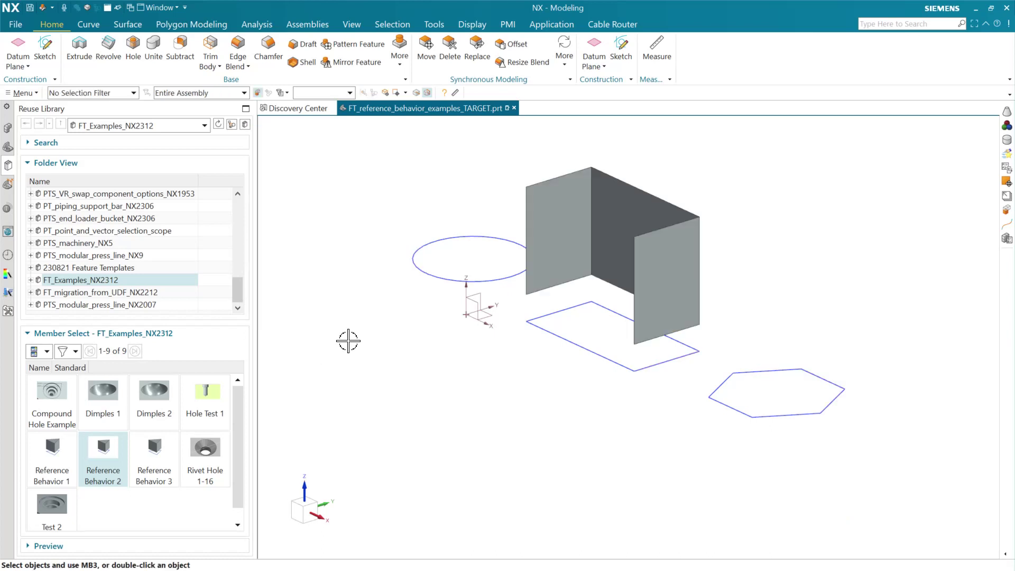
key("ctrl+z")
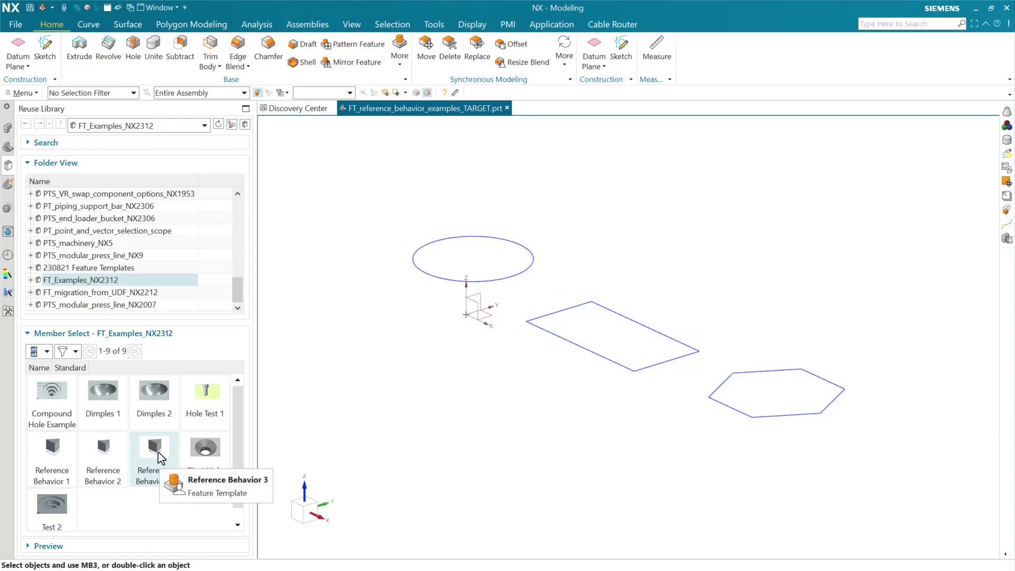
Insert the Reference Behavior 3 template into the target part and choose the rectangle as its section with the Feature Curves rule.
left_click_drag(160, 458, 336, 346)
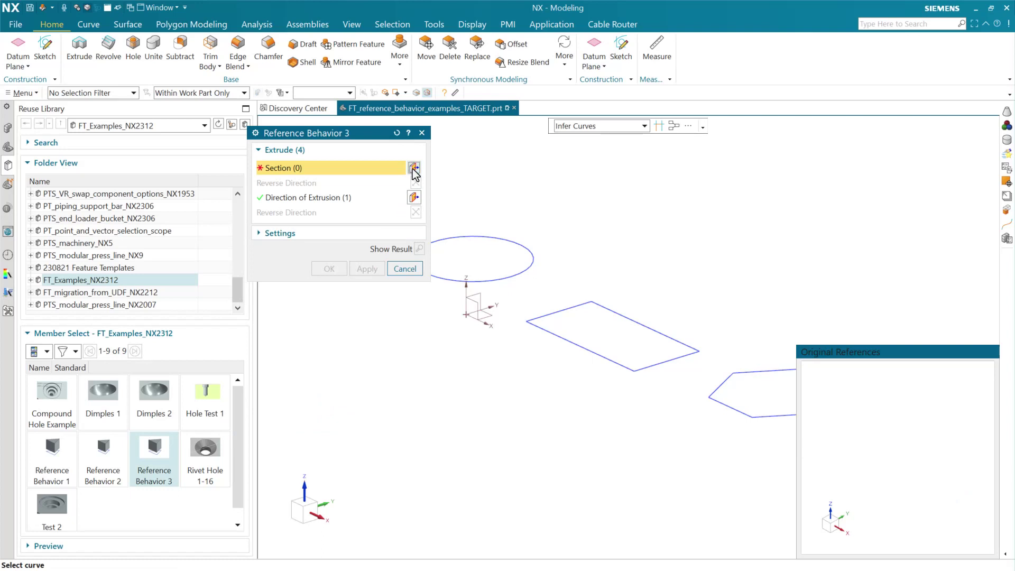
left_click(593, 128)
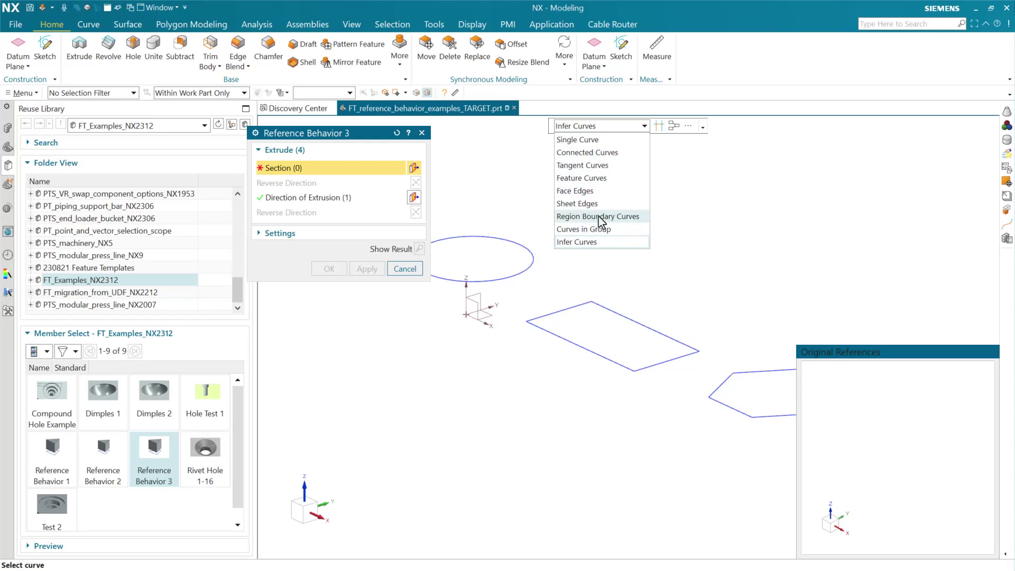
left_click(606, 179)
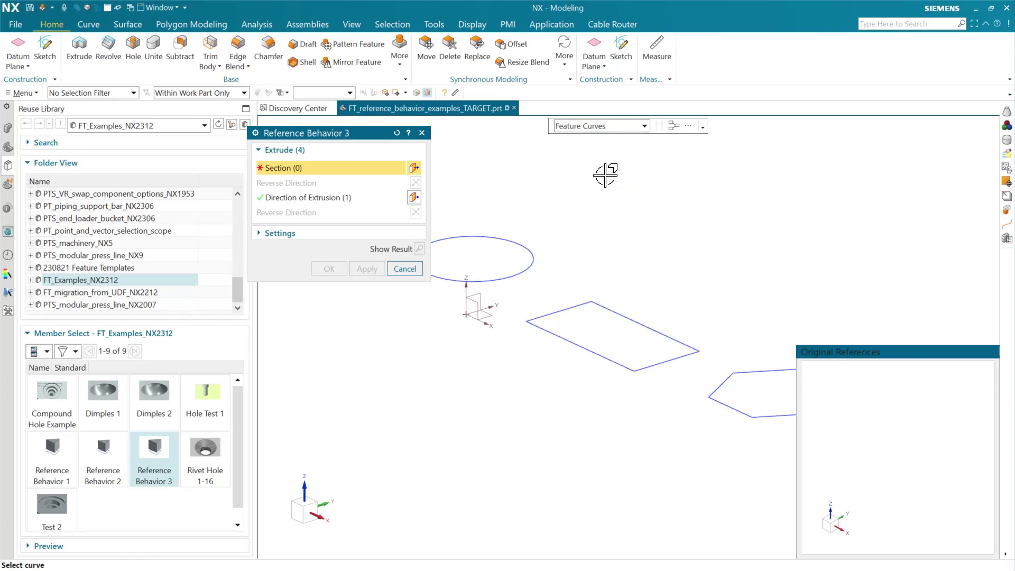
left_click(547, 313)
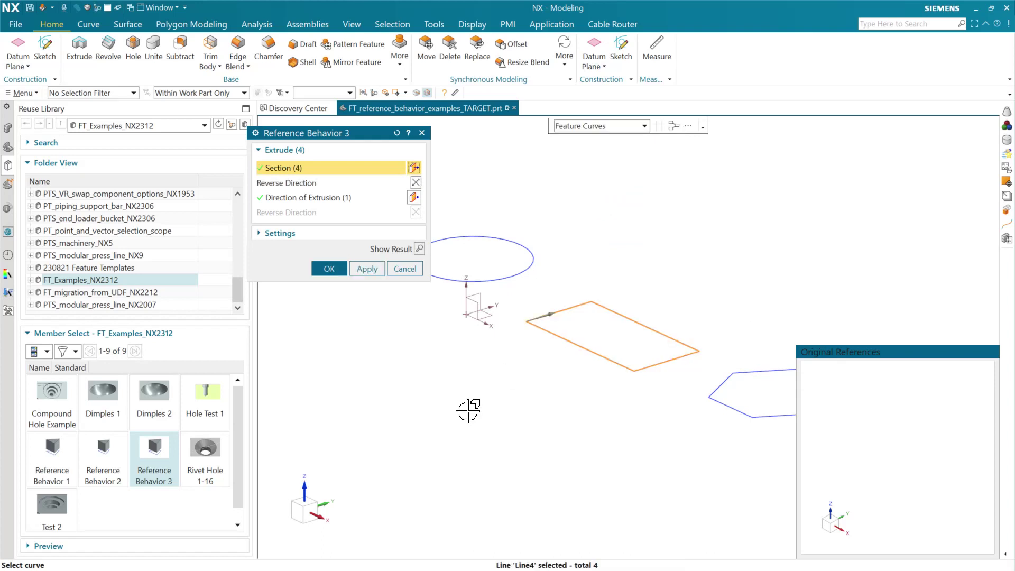
Check the Direction of Extrusion and Section inputs of the Reference Behavior 3 template and cancel the insertion.
left_click(355, 201)
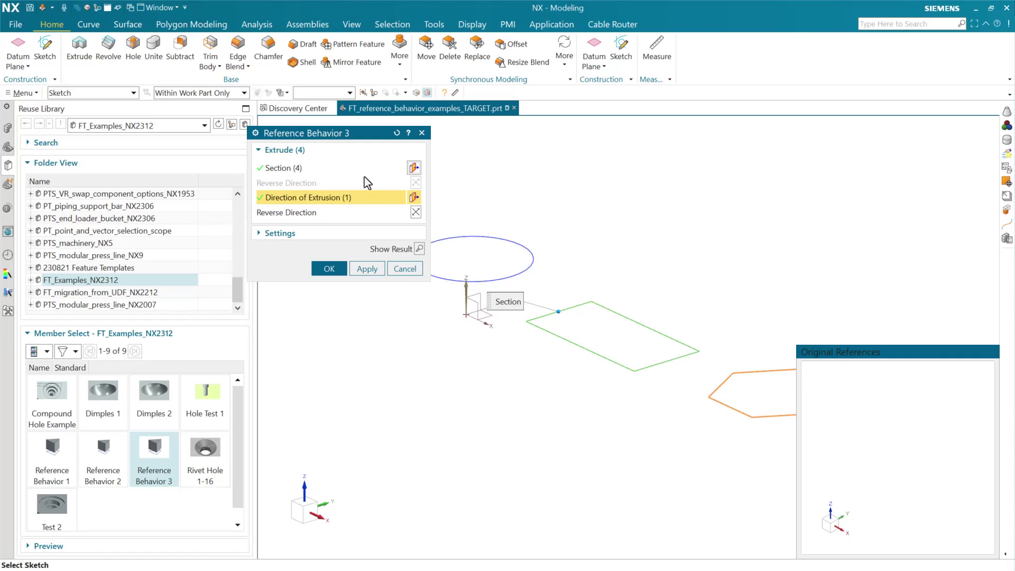
left_click(339, 169)
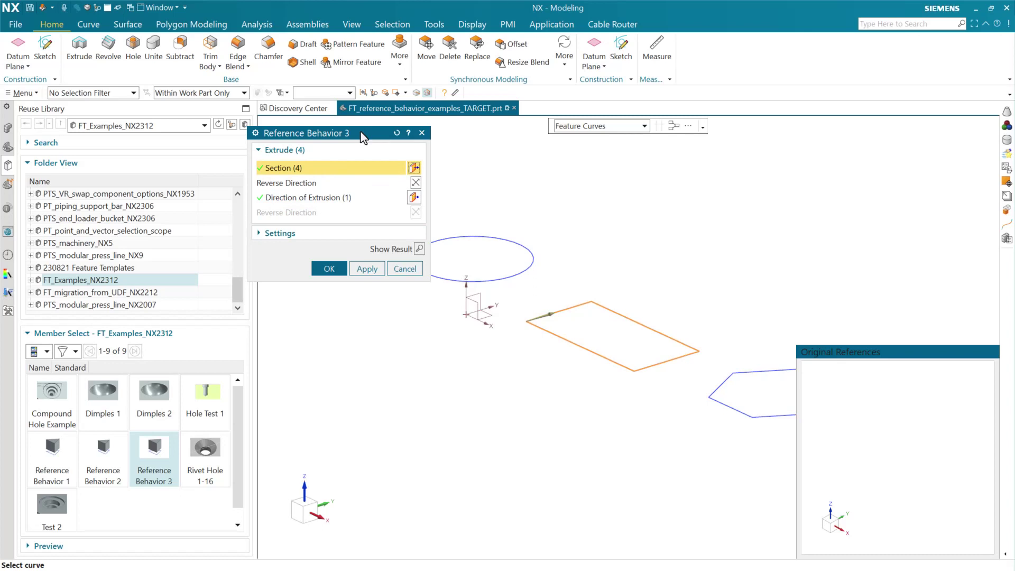
left_click_drag(364, 138, 385, 145)
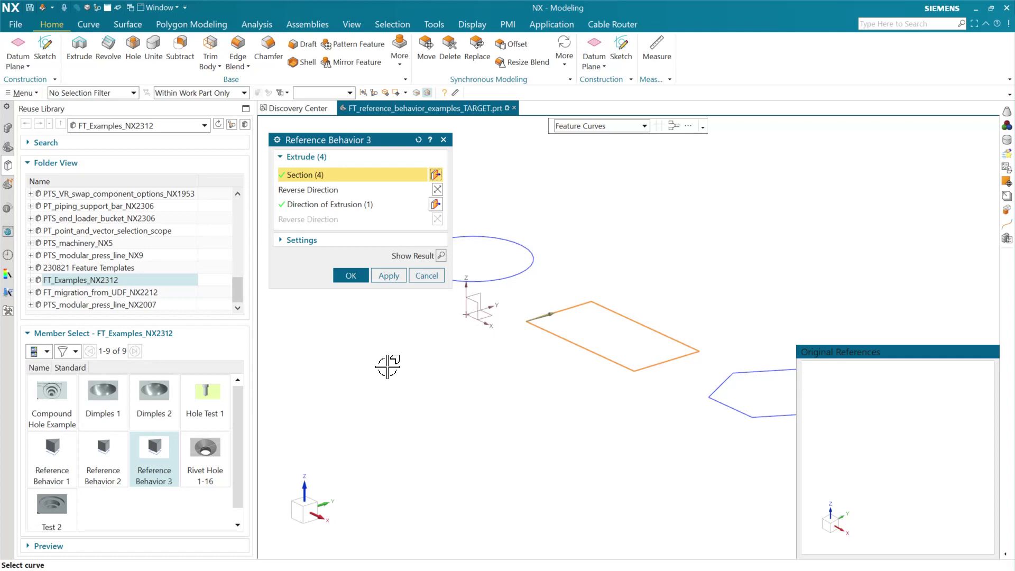
left_click(429, 278)
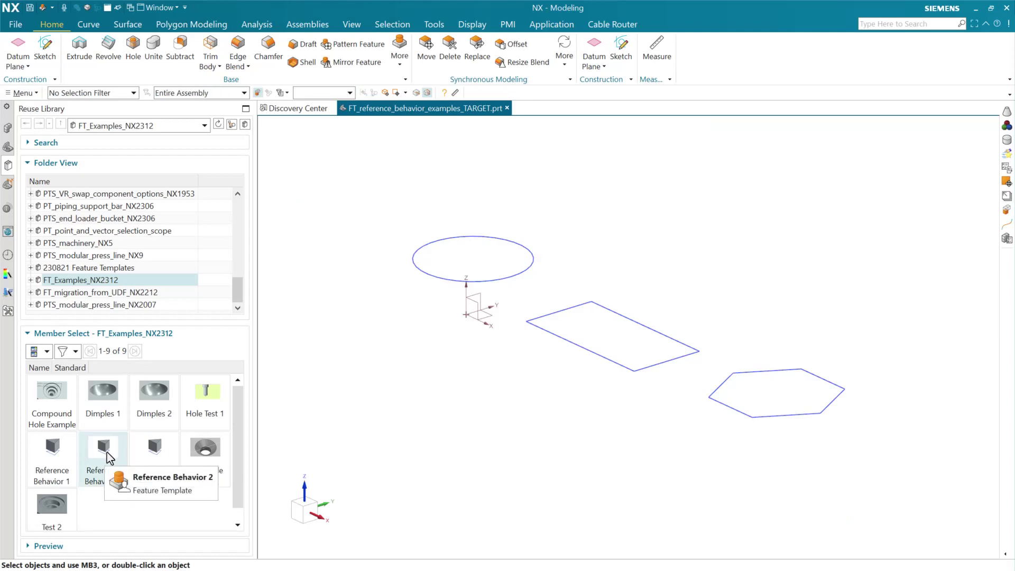
Examine the Reference Behavior 2 template's curve inputs in a trial insertion and in its user interface configuration, and exit Template Studio.
left_click_drag(109, 459, 294, 310)
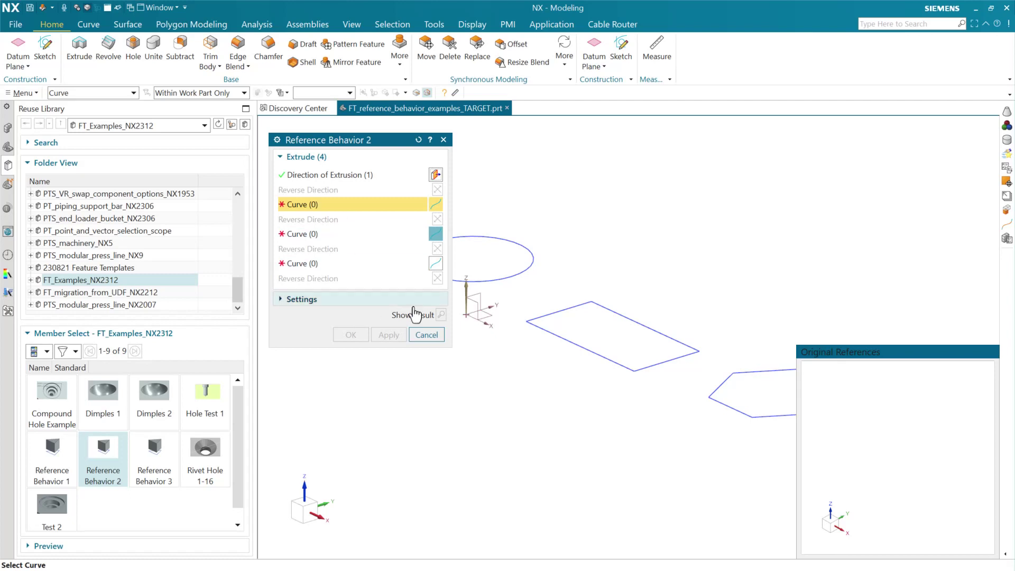
left_click(424, 335)
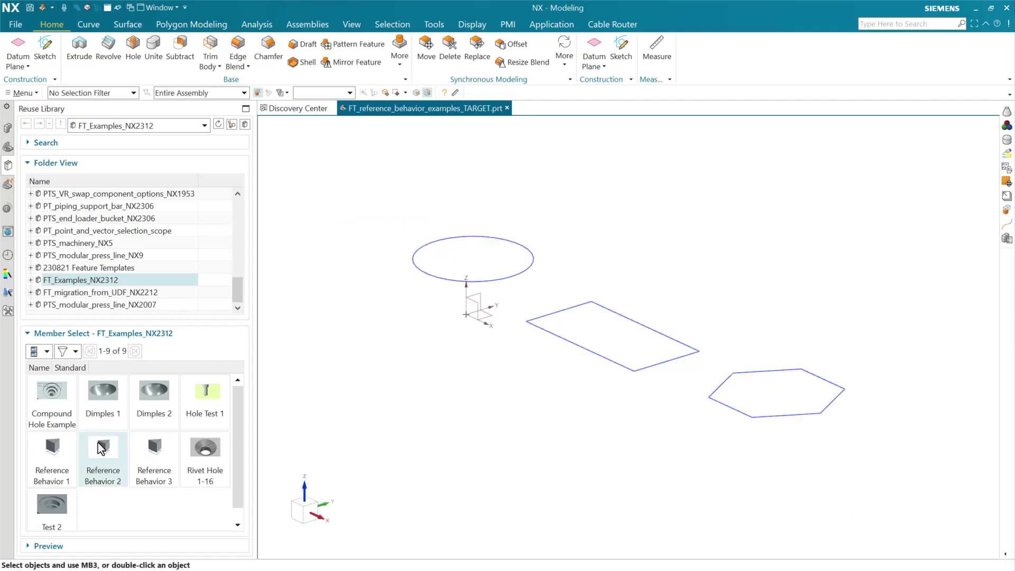
right_click(104, 453)
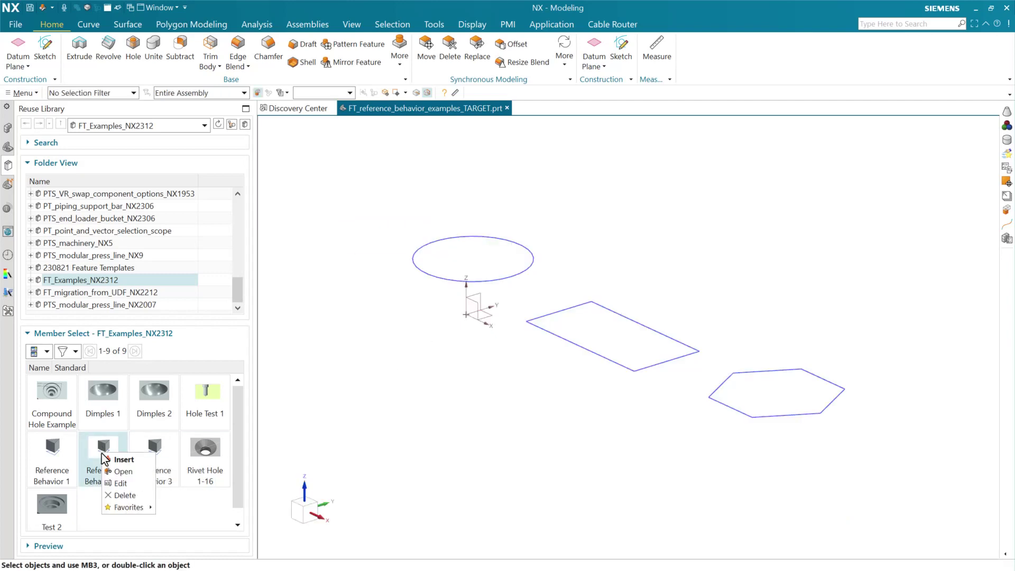
left_click(140, 483)
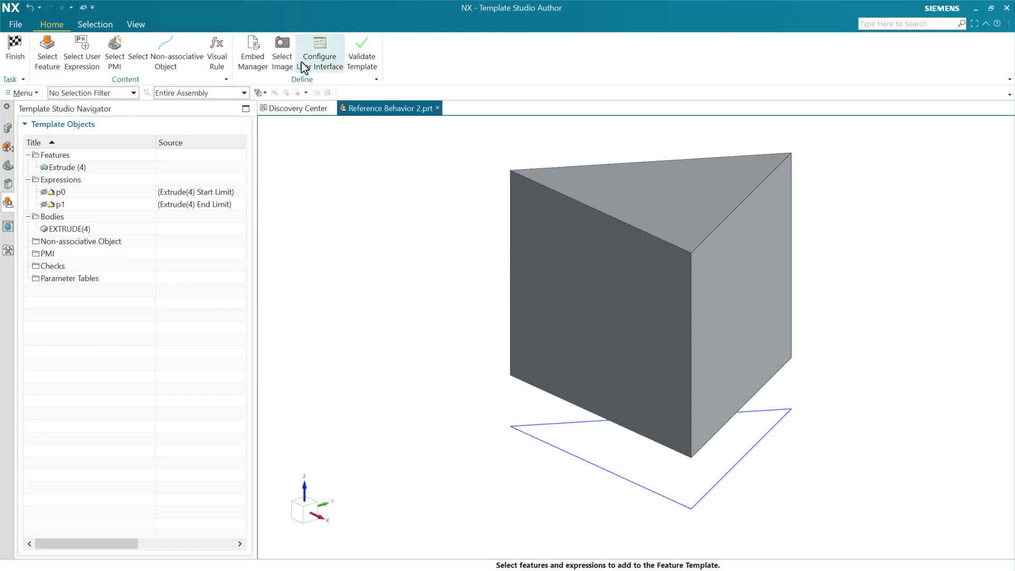
left_click(319, 58)
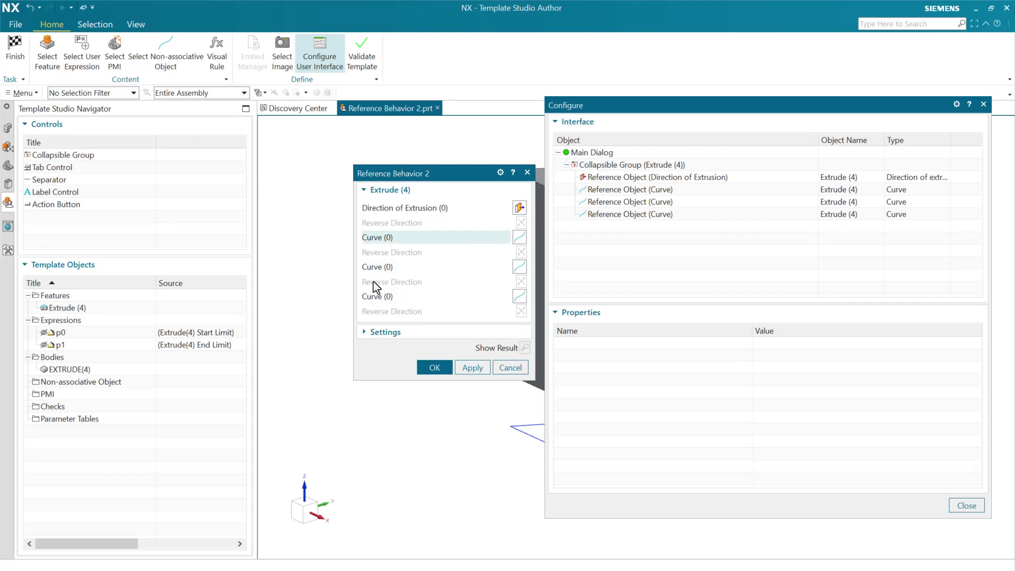
left_click(16, 26)
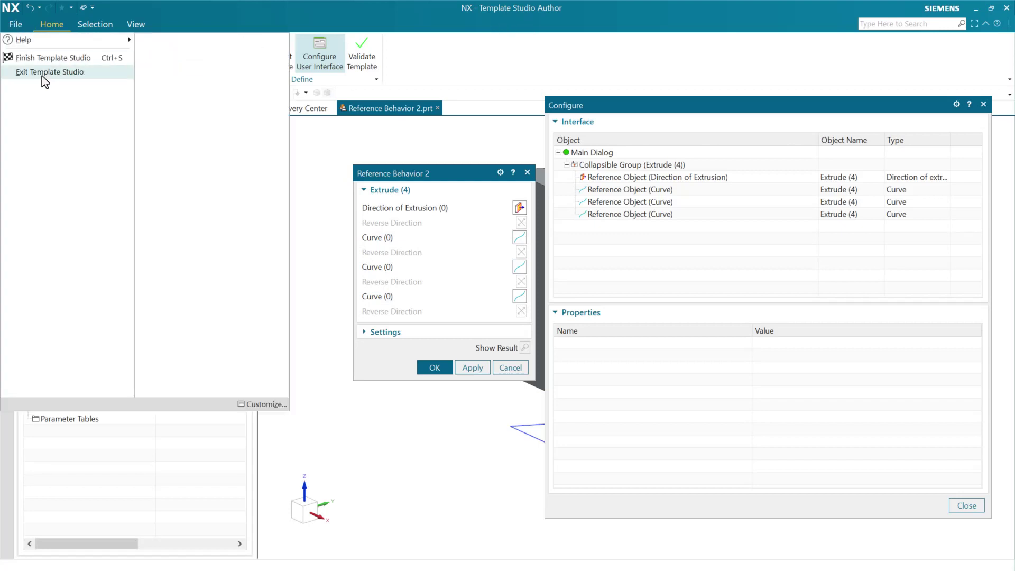
left_click(41, 73)
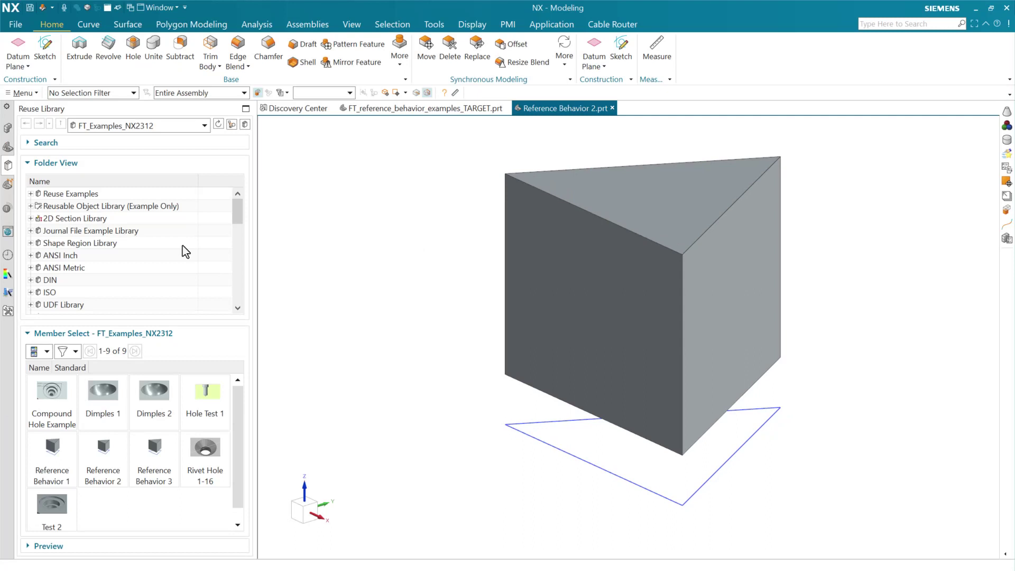
Reselect the triangle as the section of Extrude (4) with the Feature Curves rule, and save and close the Reference Behavior 2 part.
left_click(7, 148)
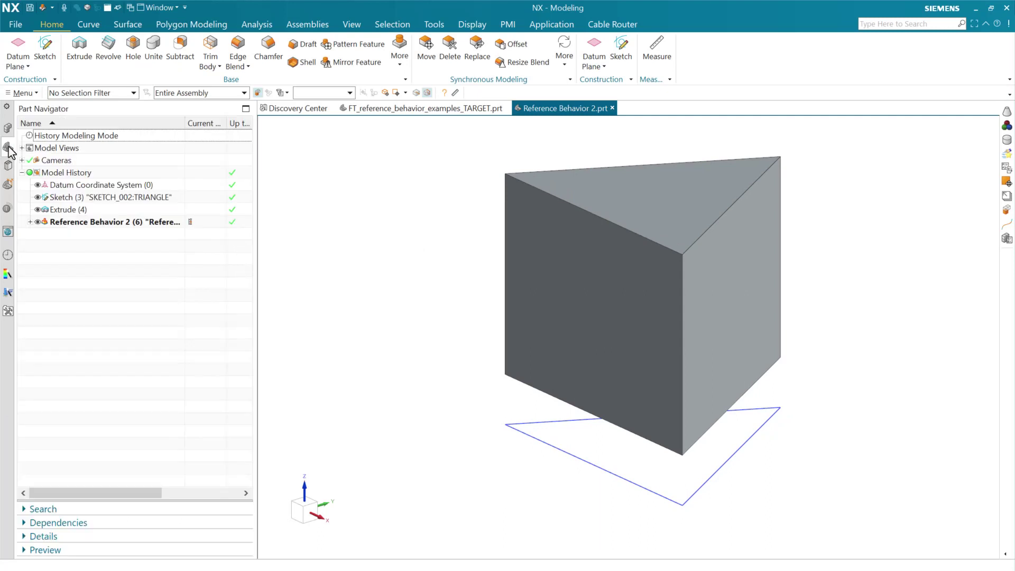
left_click(97, 210)
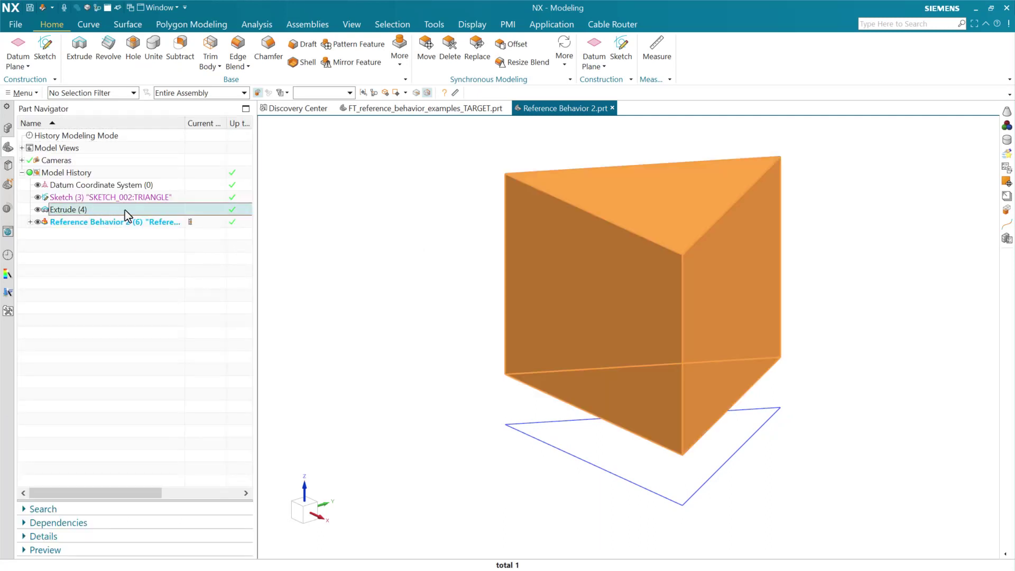
double_click(113, 213)
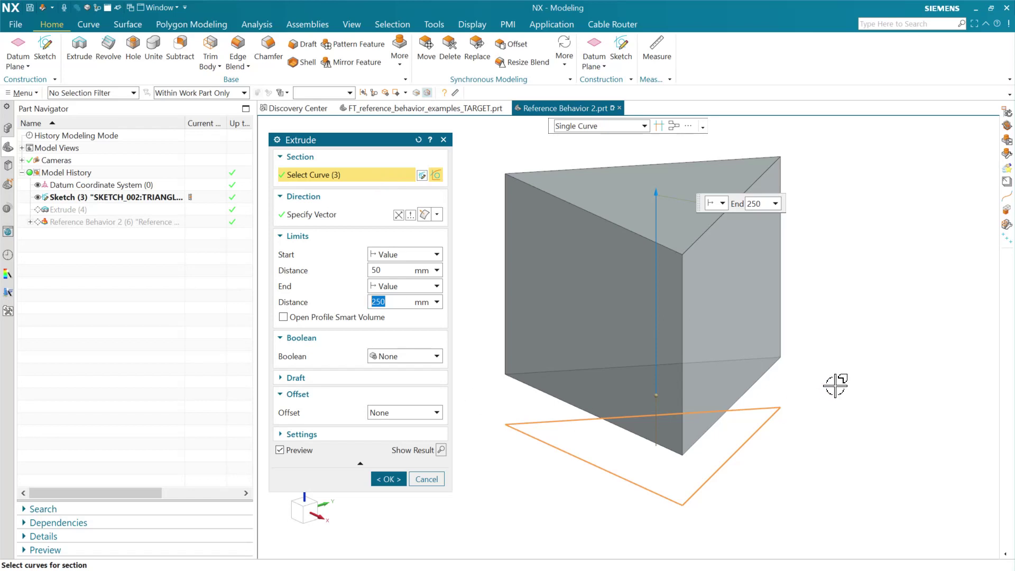
left_click_drag(835, 385, 465, 535, "shift")
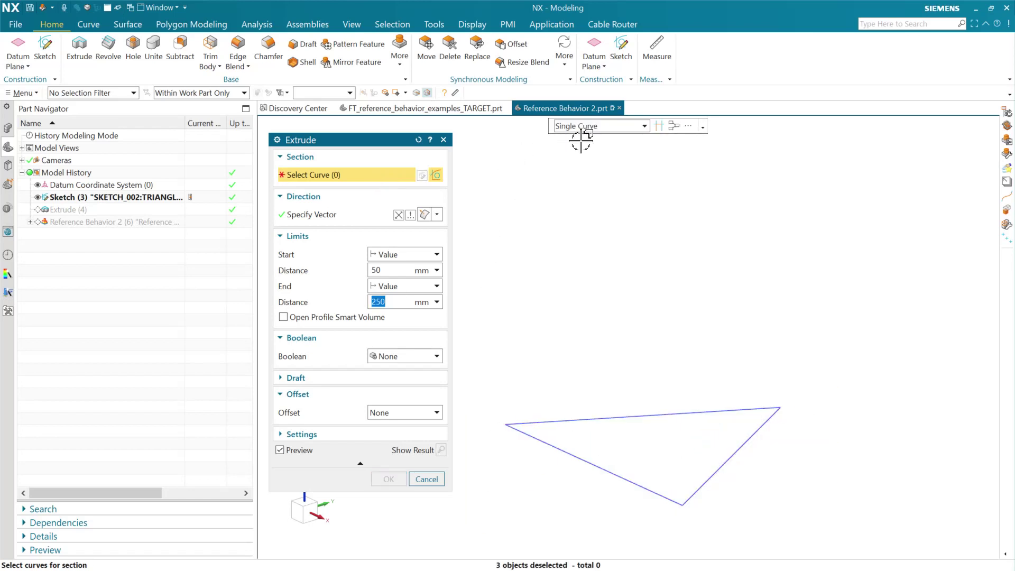
left_click(594, 128)
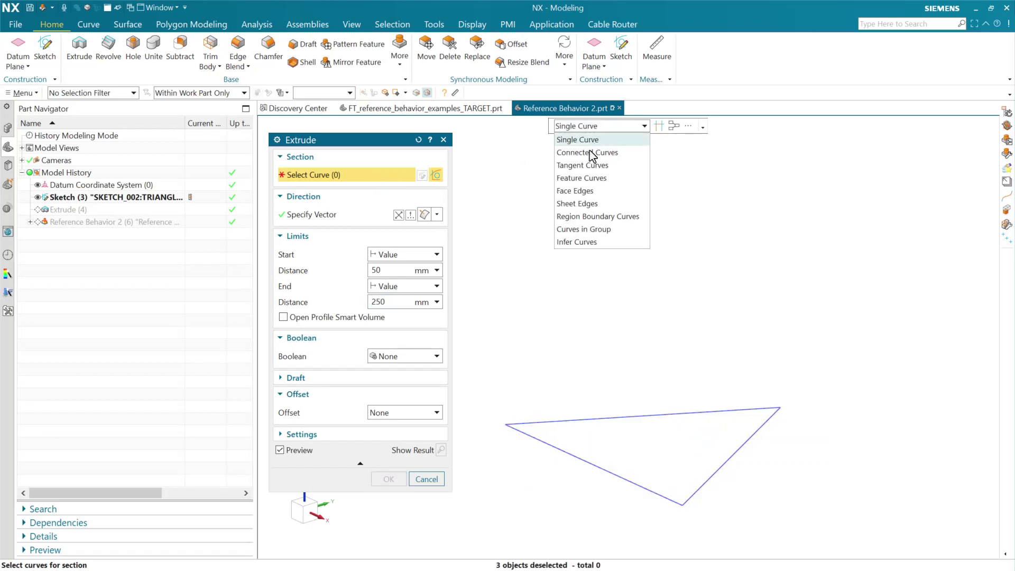
left_click(587, 176)
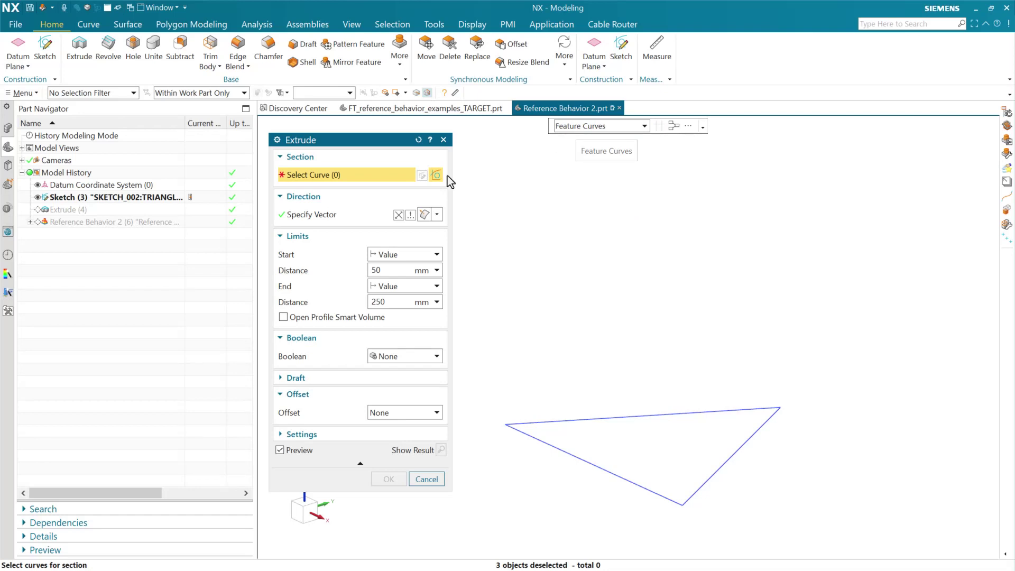
left_click(544, 417)
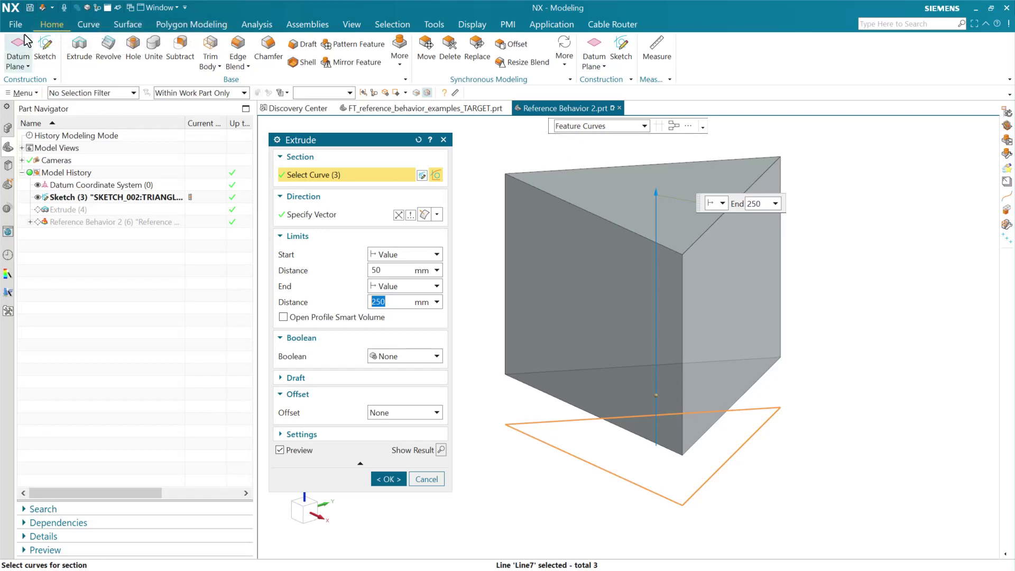
left_click(389, 479)
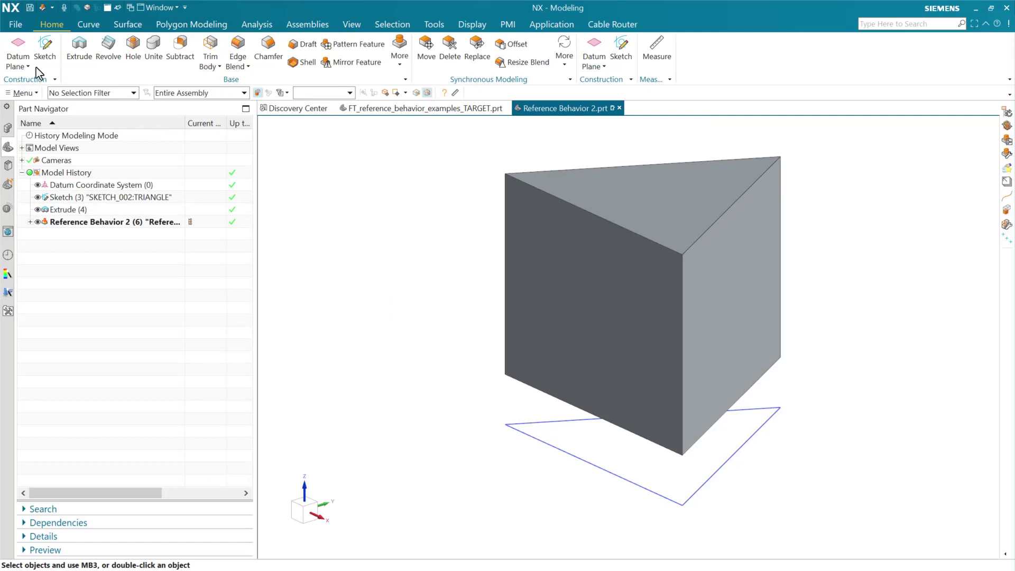
left_click(30, 8)
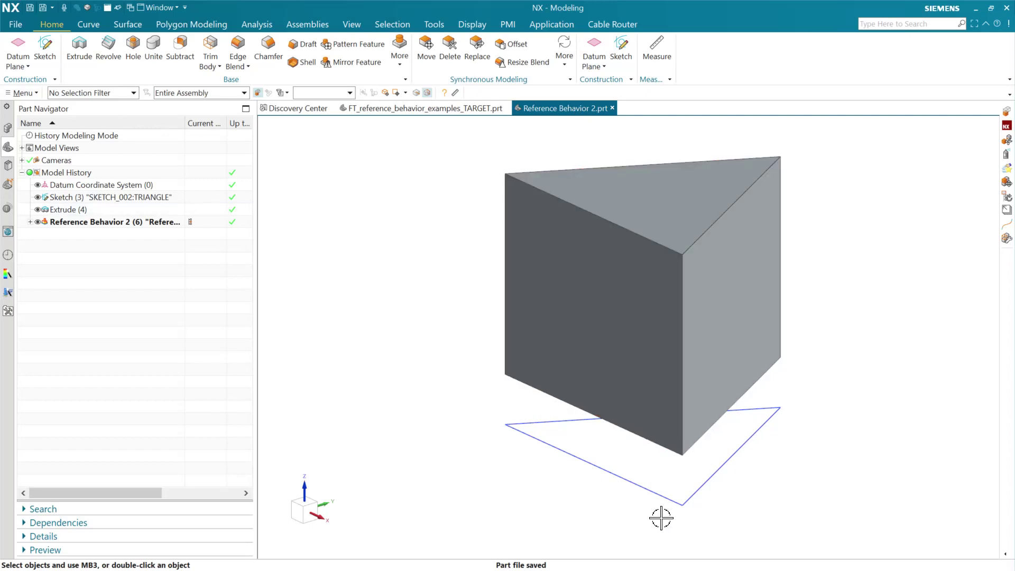
left_click(612, 108)
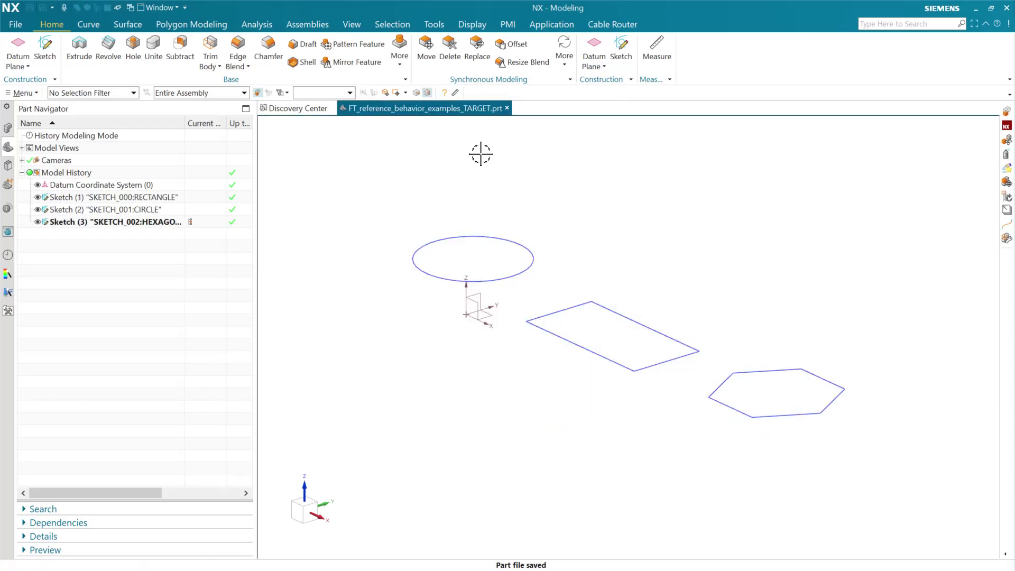
Insert the Reference Behavior 2 template into the target part and replace the hexagon with the rectangle as its curve feature.
left_click(8, 166)
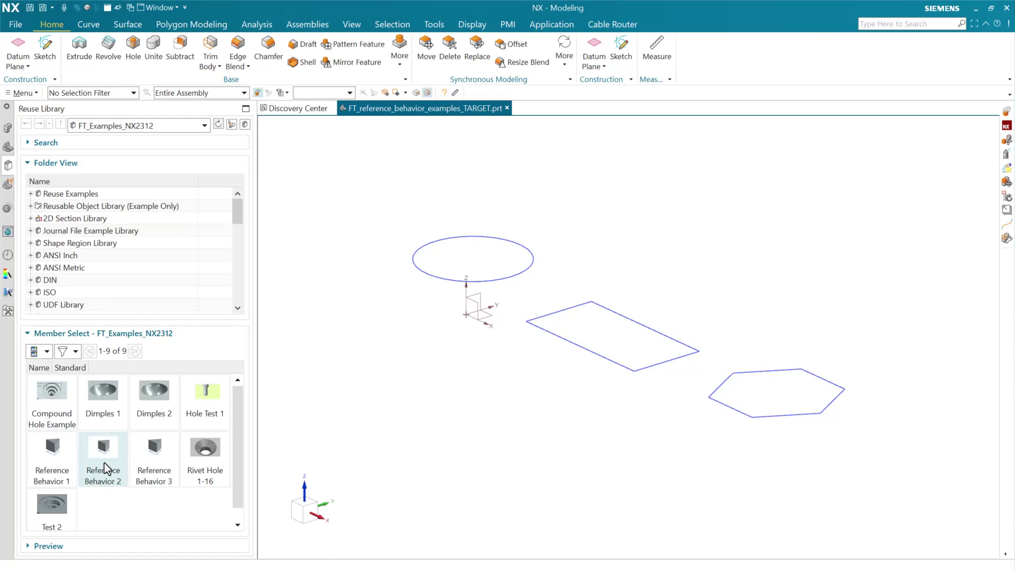
left_click_drag(104, 463, 334, 304)
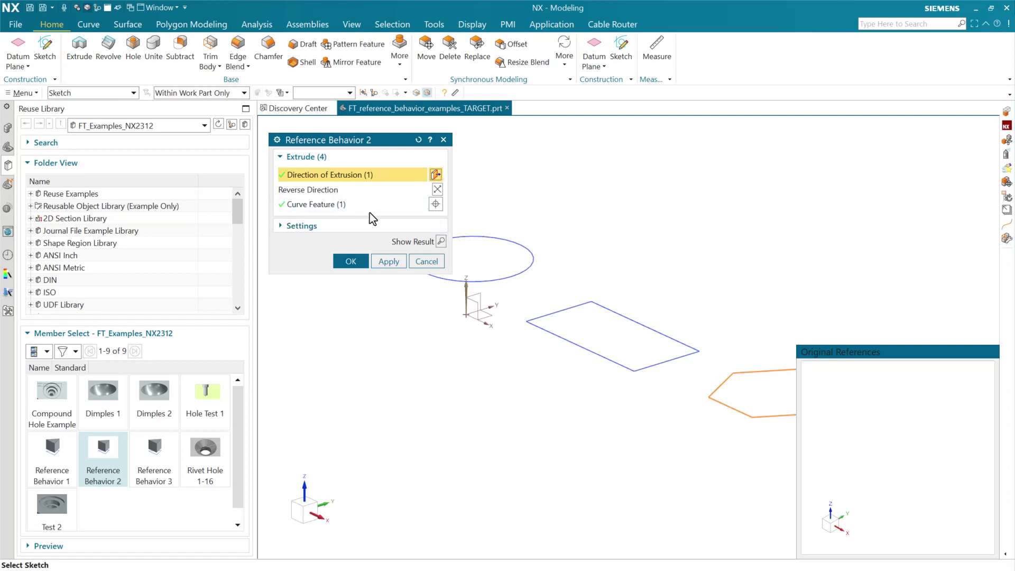
left_click(355, 206)
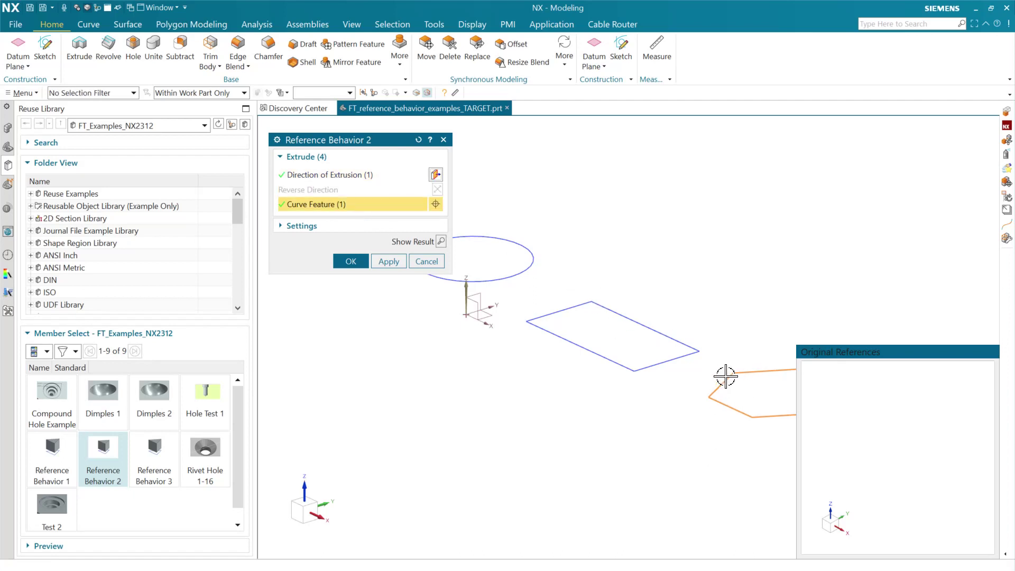
left_click(725, 376, "shift")
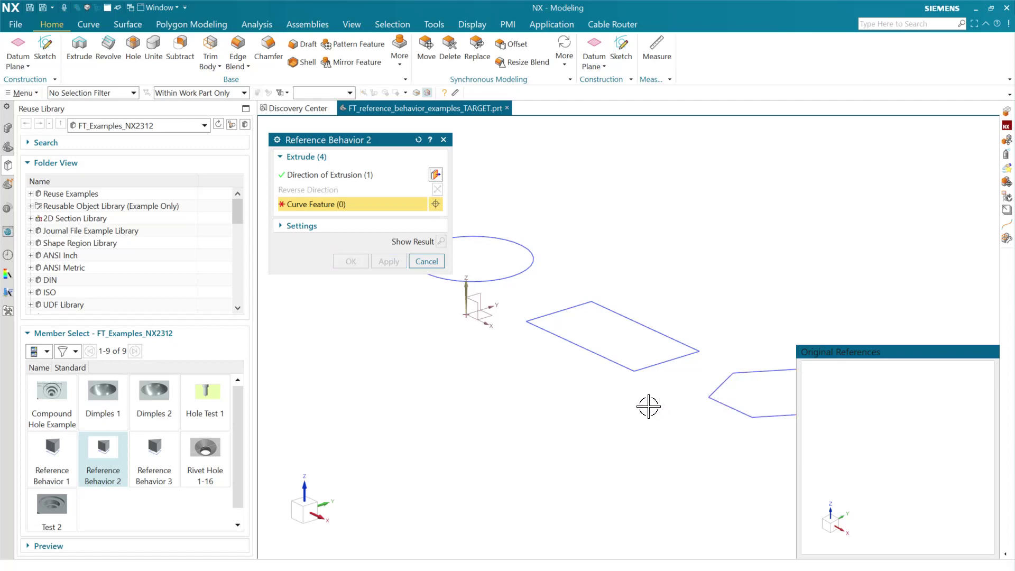
left_click(653, 366)
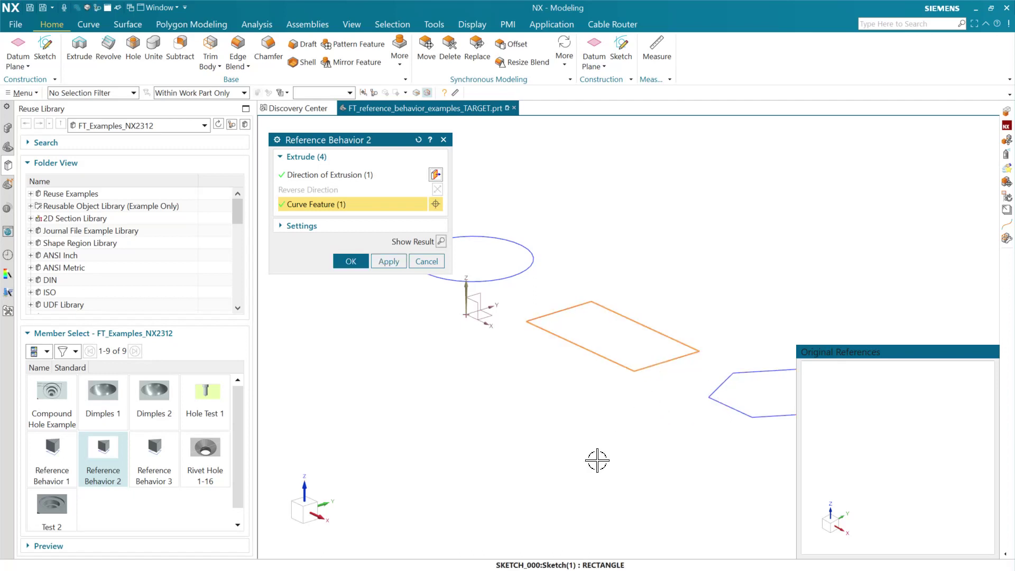
Try the hexagon, the circle and the rectangle in turn as the curve feature, and cancel the insertion.
left_click(659, 363, "shift")
left_click(730, 371)
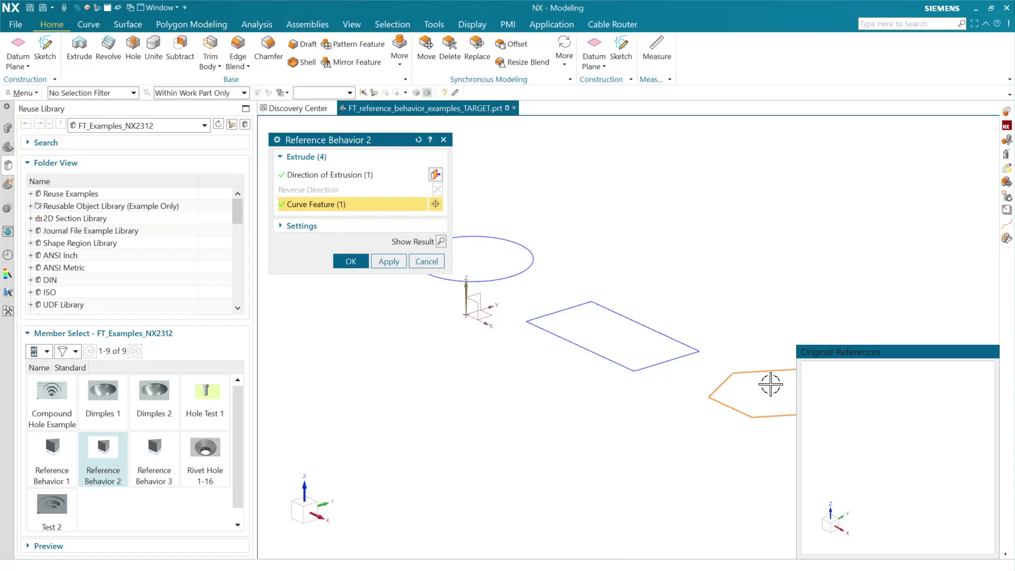
left_click_drag(826, 358, 943, 393)
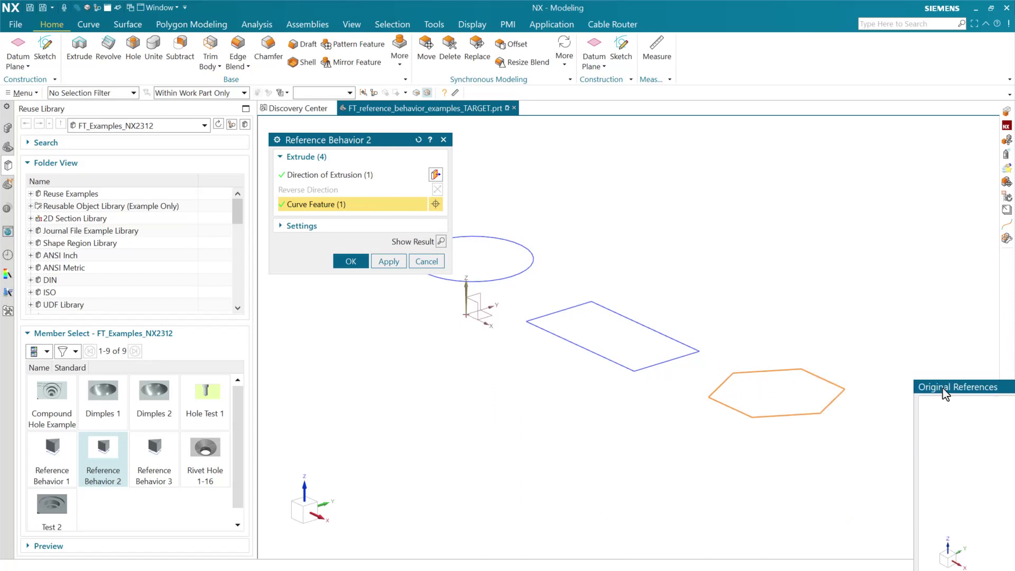
left_click(735, 373, "shift")
left_click(532, 261)
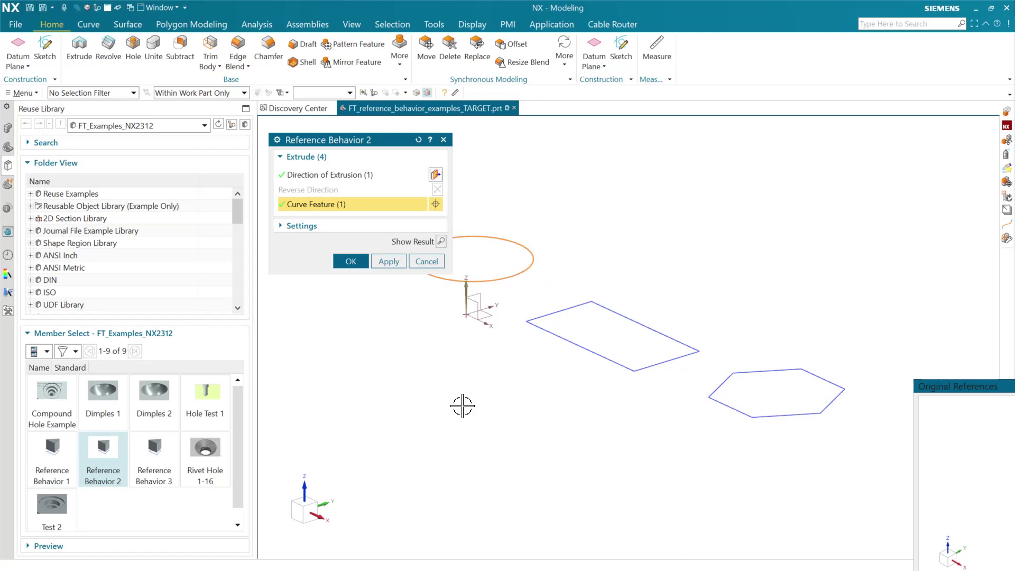
left_click(517, 277, "shift")
left_click(571, 306)
left_click(427, 261)
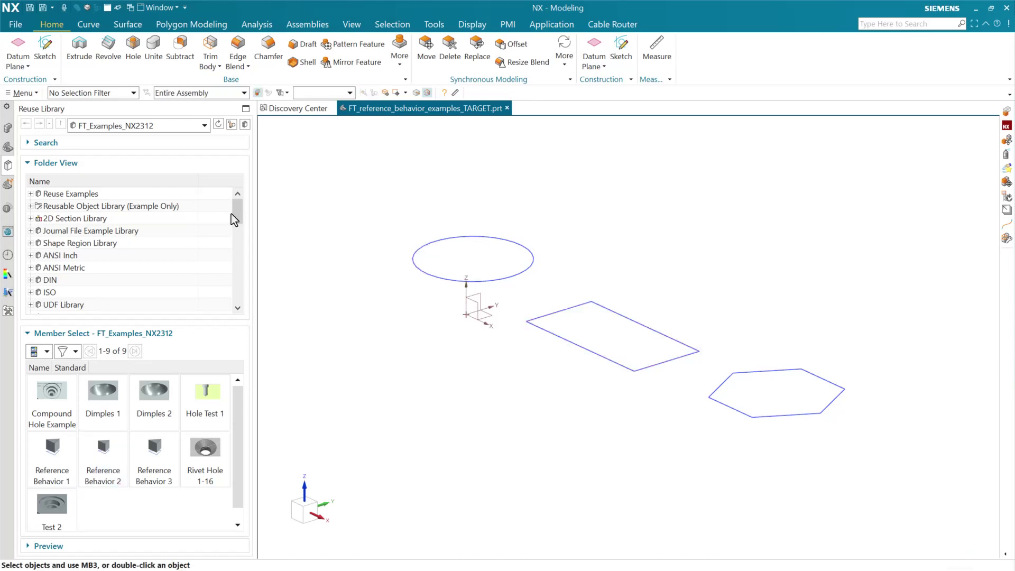
Edit the Reference Behavior 2 template and open the Reference Behavior choices of its Main Dialog in the user interface configuration.
right_click(107, 457)
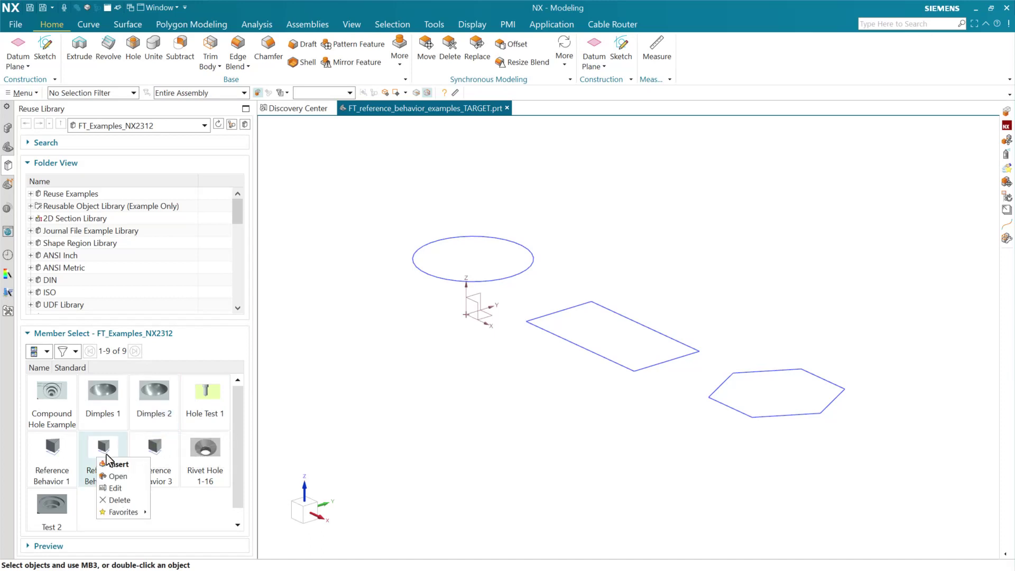
left_click(116, 488)
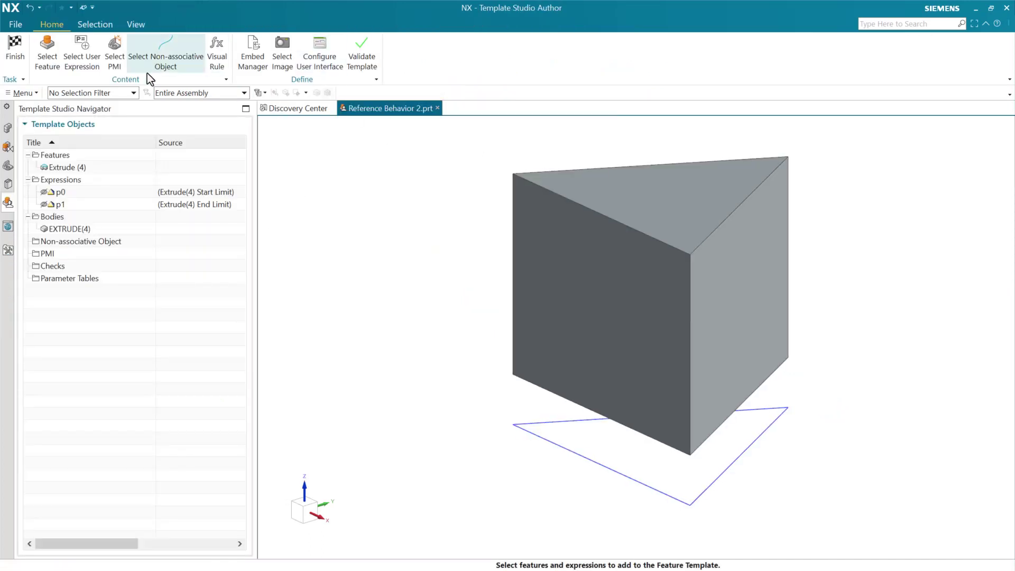
left_click(320, 58)
left_click(600, 153)
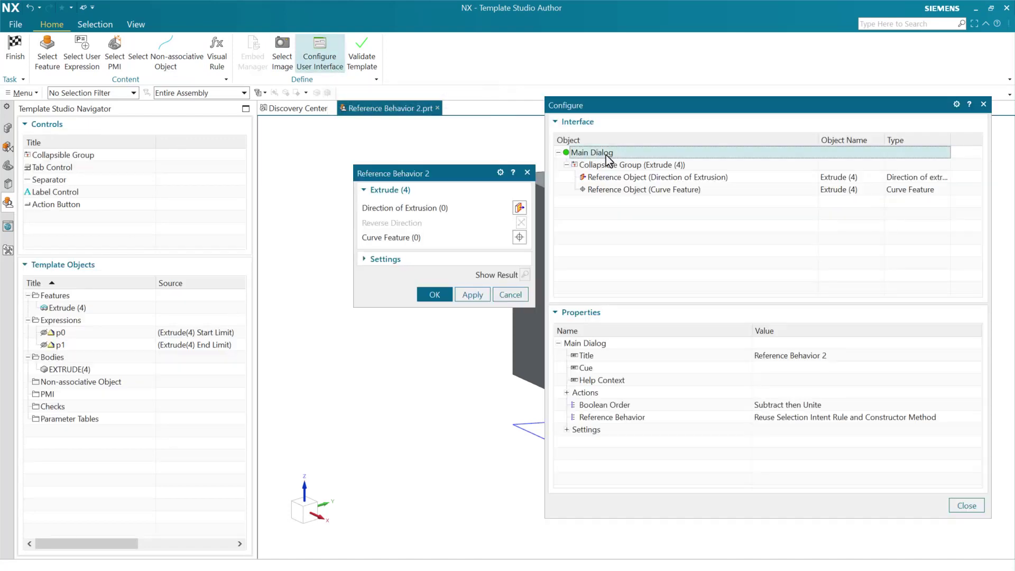
left_click(818, 421)
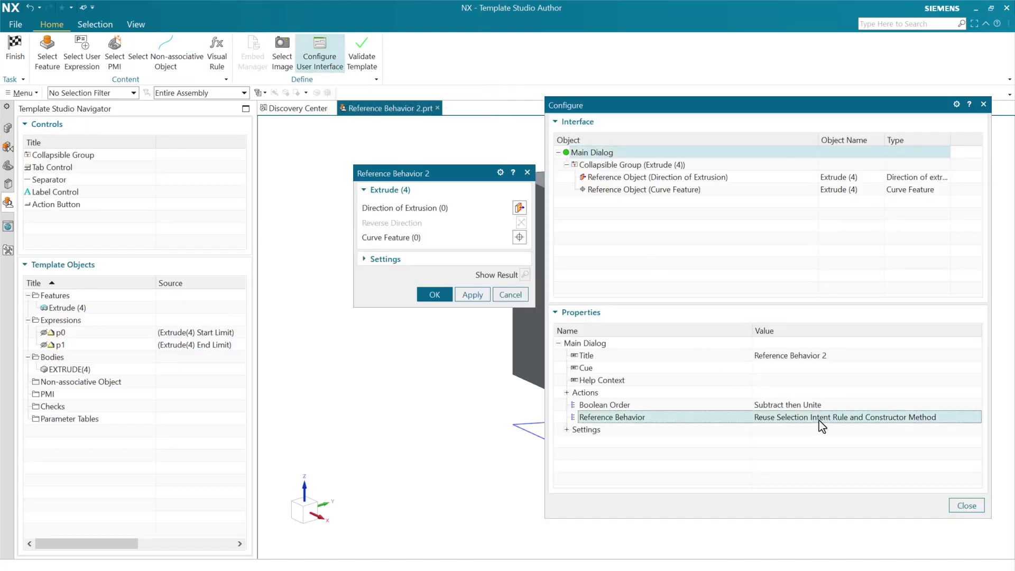
left_click(818, 422)
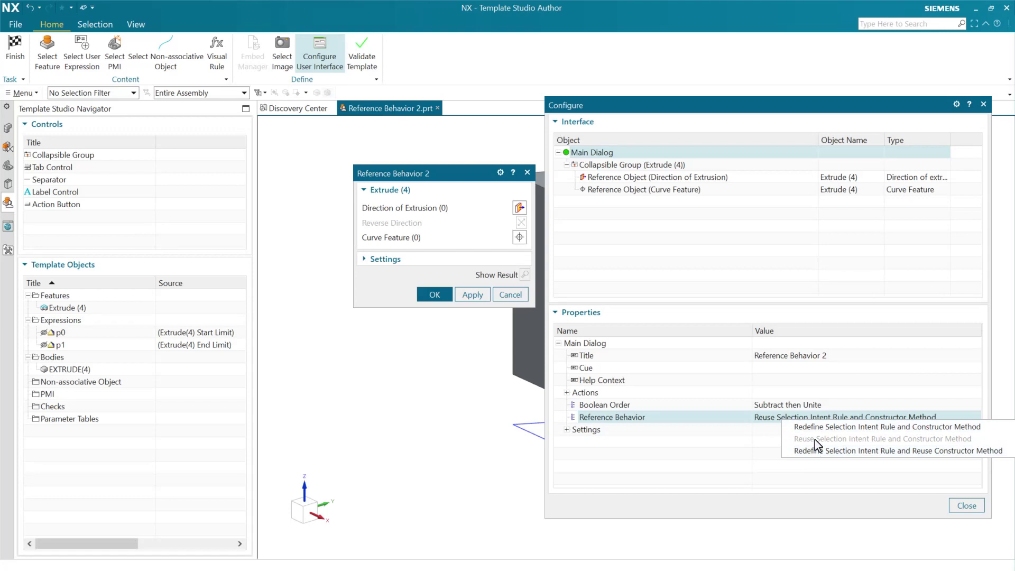